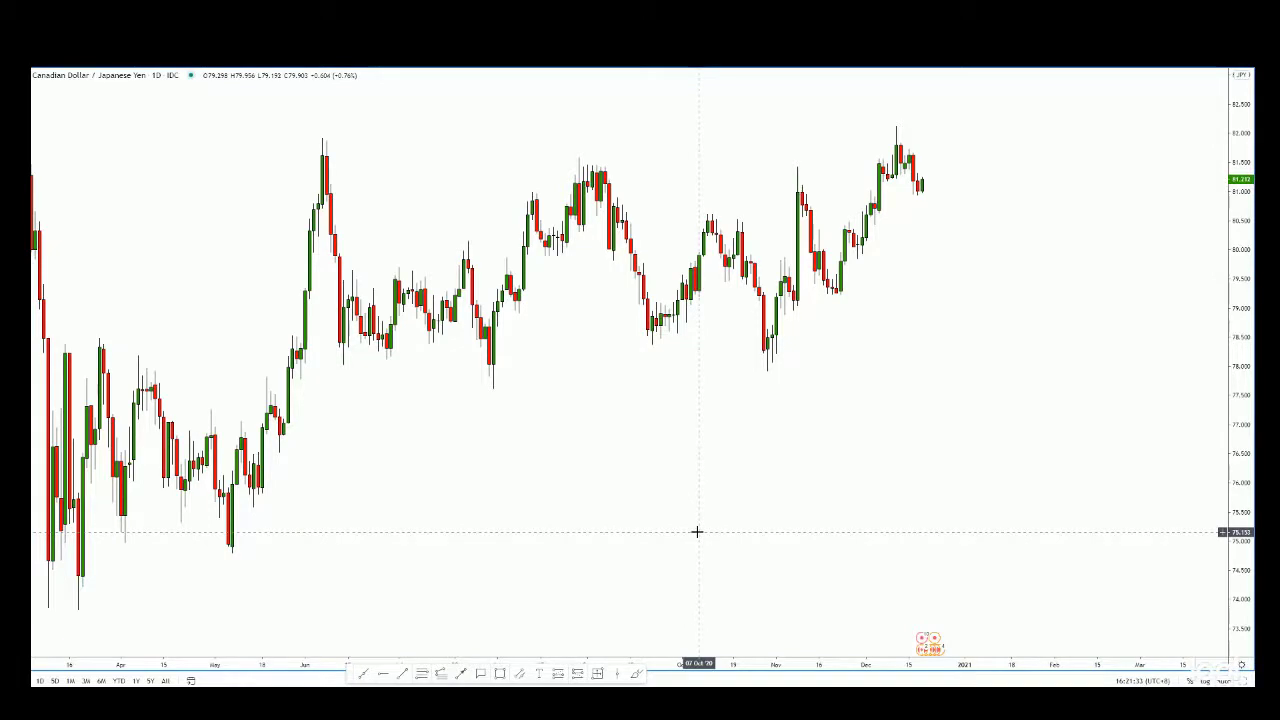
Mark the latest two swing lows and swing highs with freehand strokes, plus a rising stroke beneath the uptrend.
drag(689, 549, 606, 637)
scroll(831, 503, up, 3)
drag(636, 471, 740, 487)
drag(1237, 430, 1237, 352)
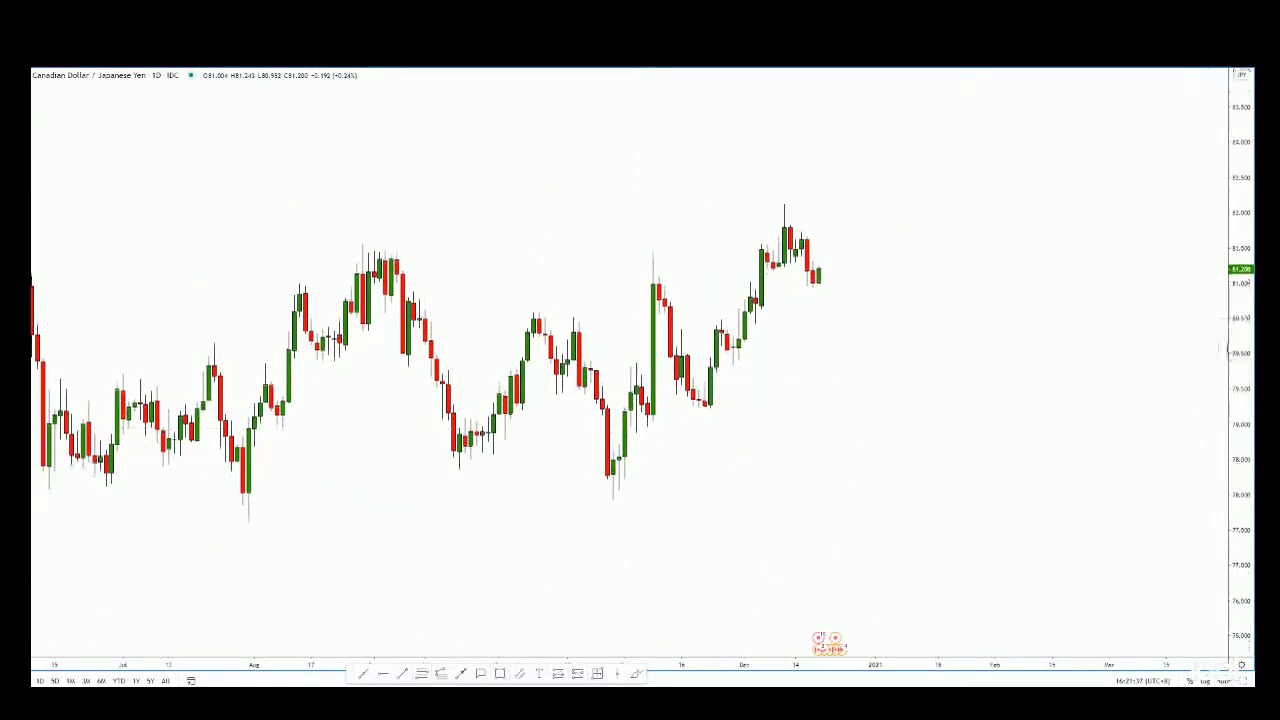
drag(834, 417, 837, 415)
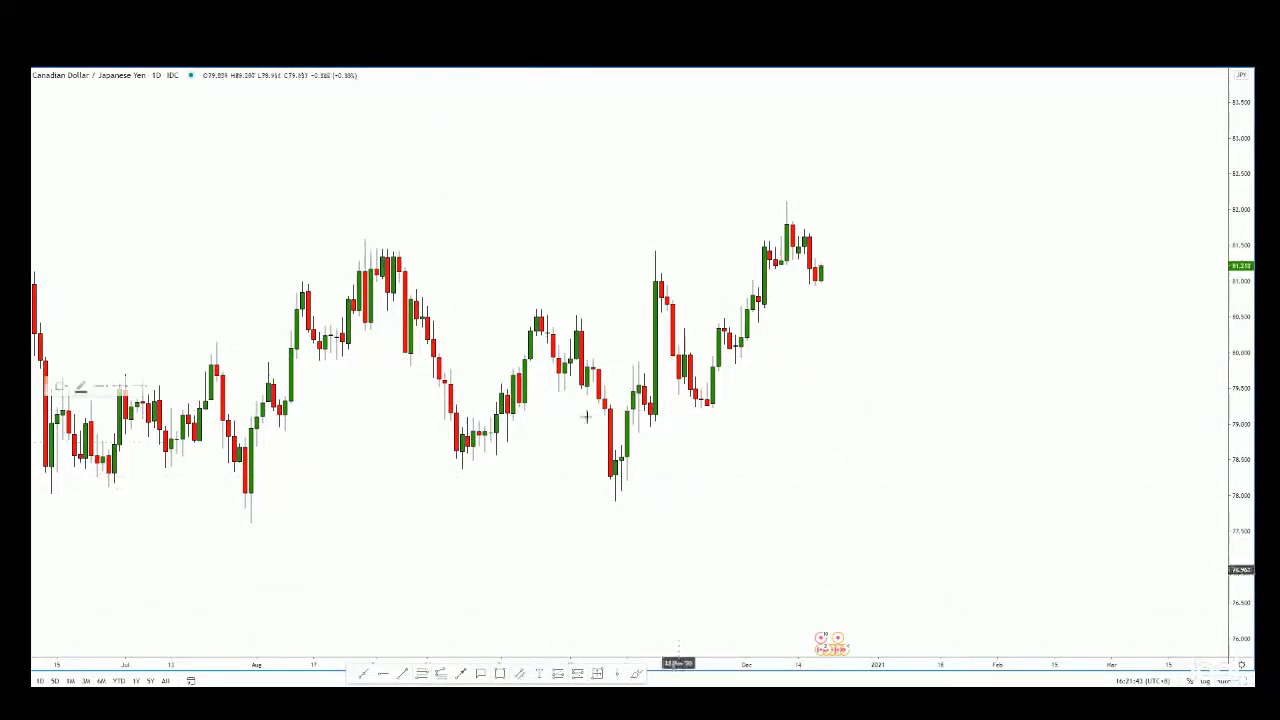
drag(566, 480, 690, 491)
drag(685, 410, 745, 415)
drag(631, 273, 684, 273)
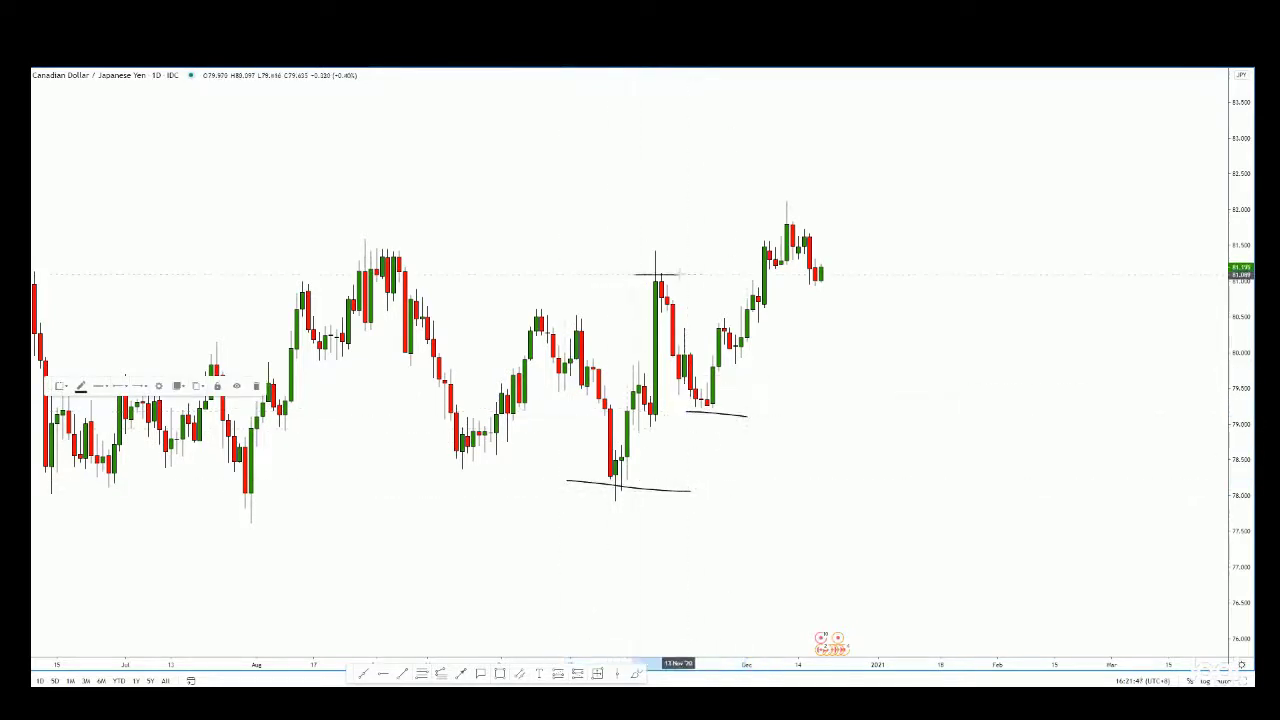
drag(766, 218, 866, 218)
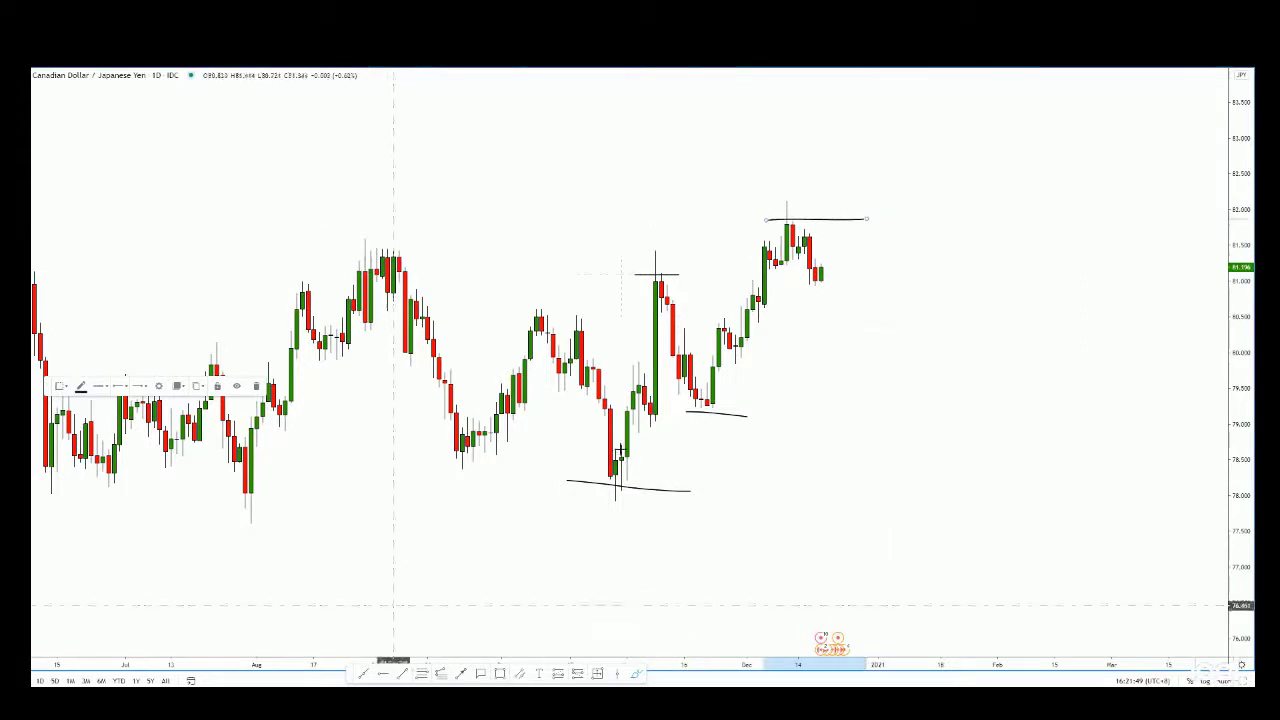
drag(606, 515, 826, 348)
Undo all the freehand strokes marking the swing lows and highs.
key(ctrl+z)
key(ctrl+z)
key(ctrl+z)
key(ctrl+z)
key(ctrl+z)
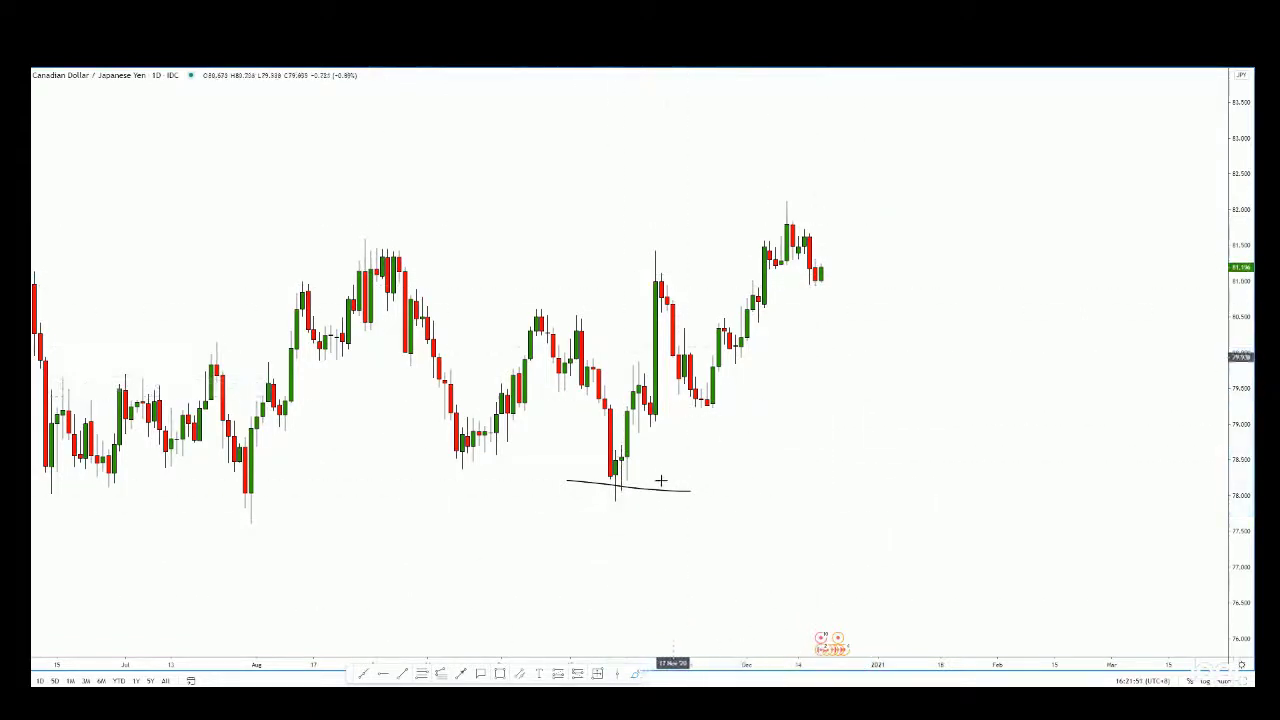
Draw a black trend line from the late-October low through the November swing low, extending past the latest candle.
click(400, 676)
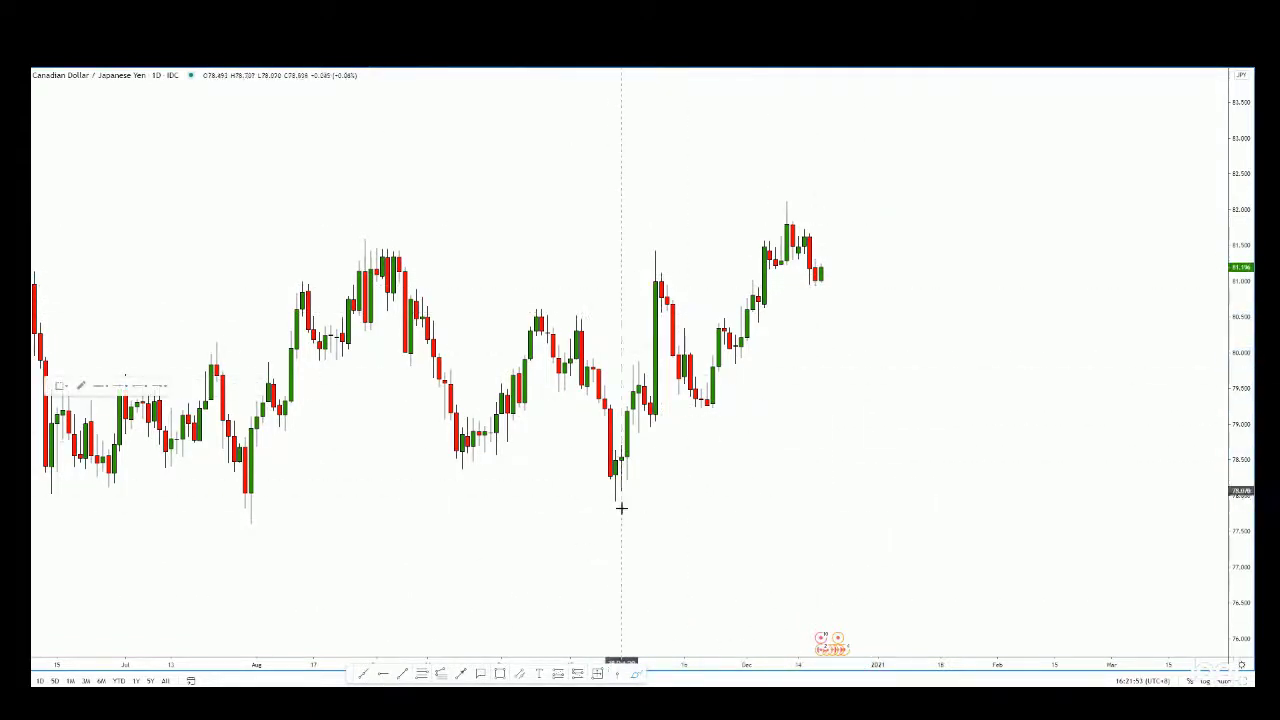
click(900, 232)
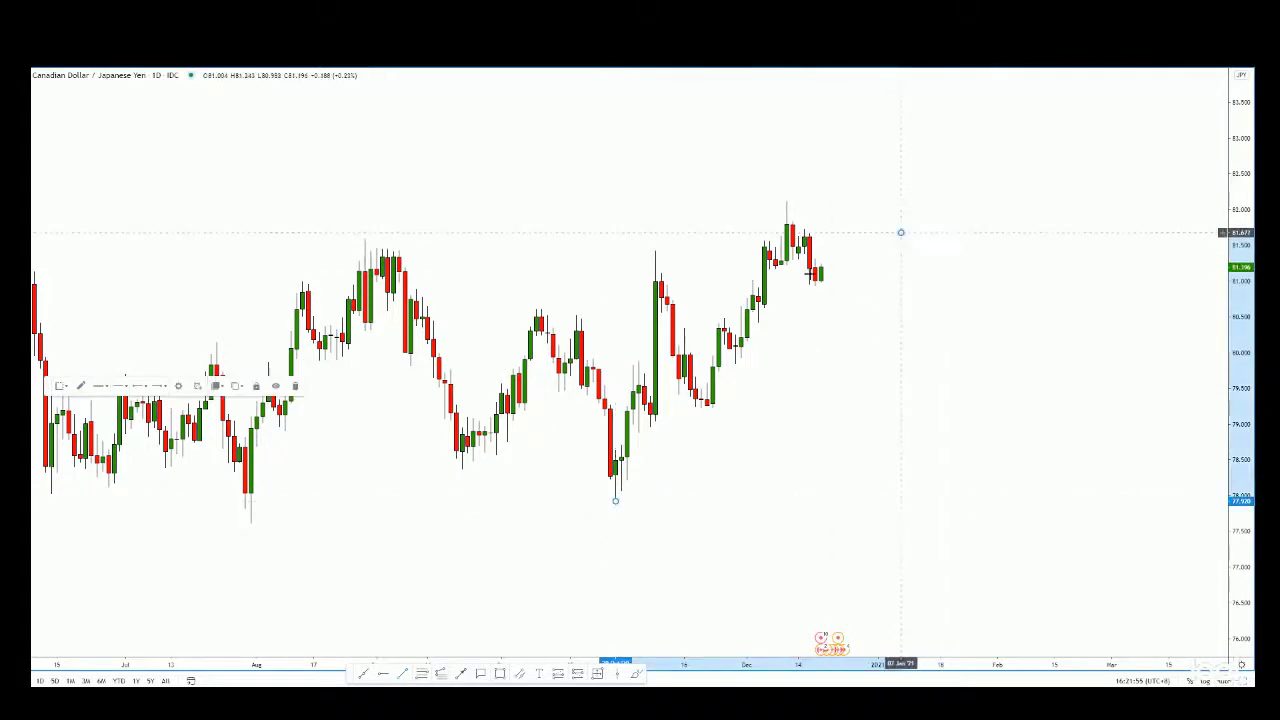
click(61, 385)
click(81, 385)
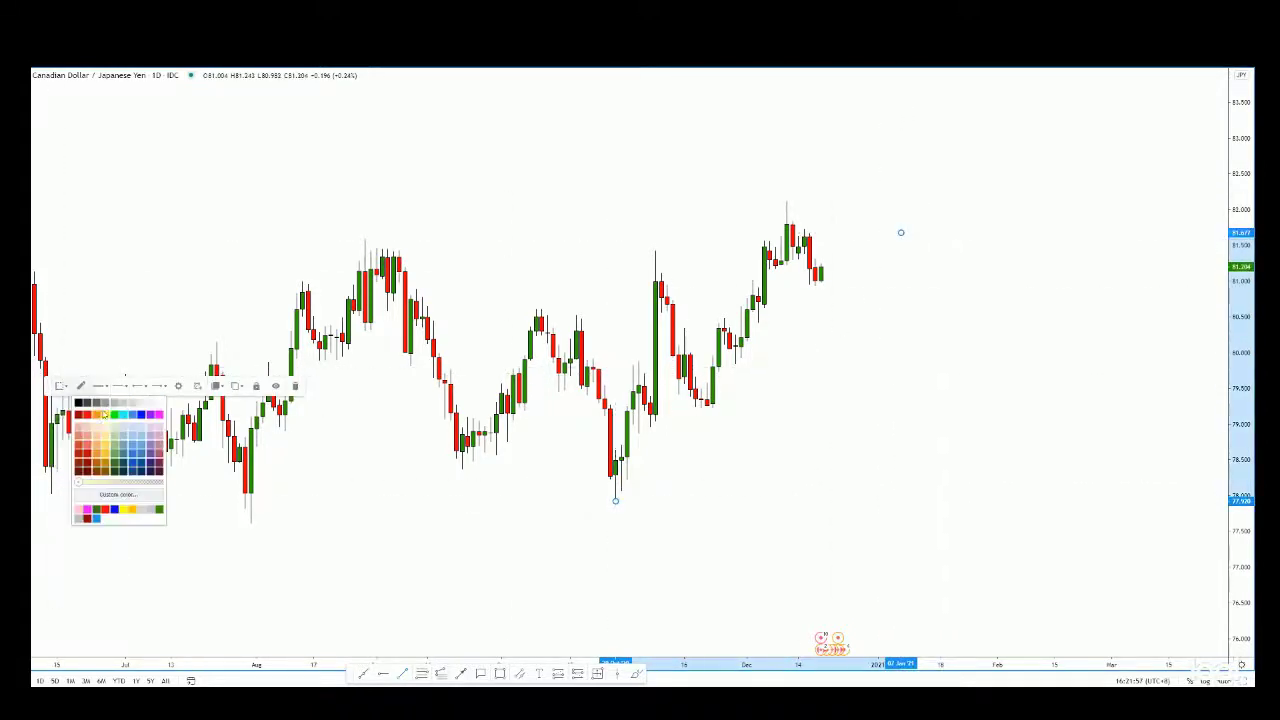
click(79, 403)
click(734, 394)
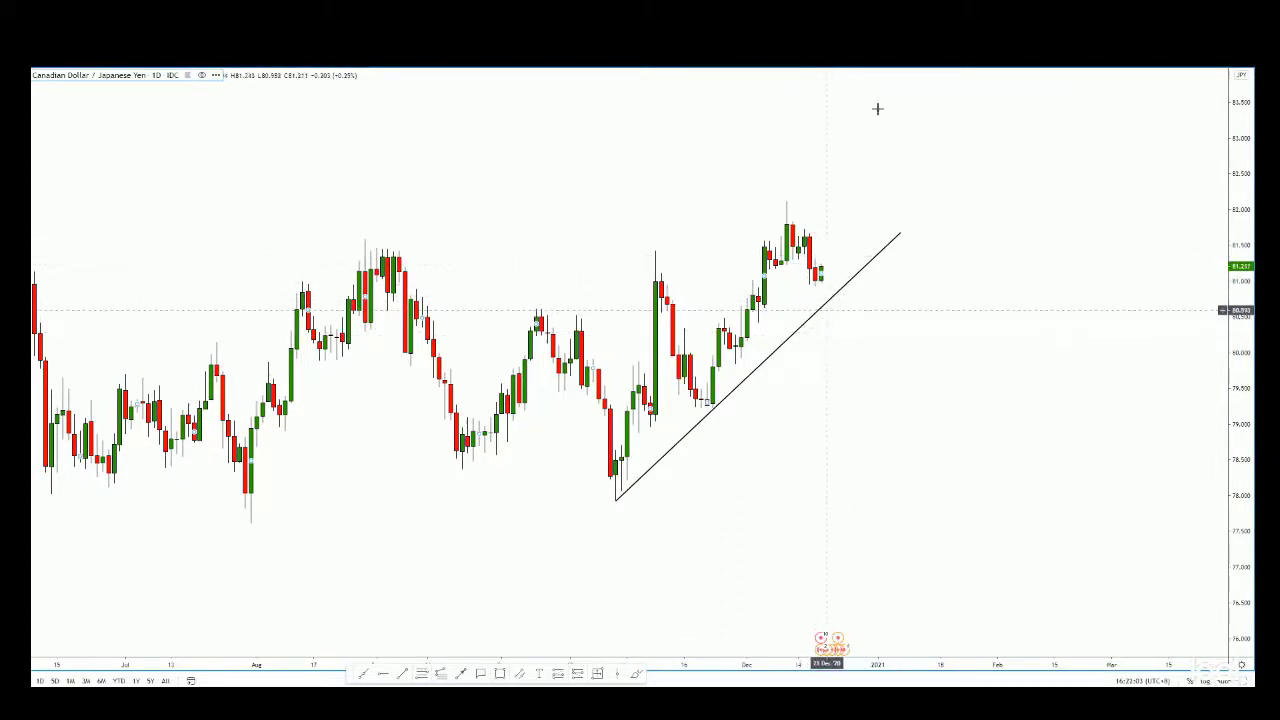
Sketch a freehand price path from the latest candle down to the trend line and up past the recent high, and delete it.
click(635, 675)
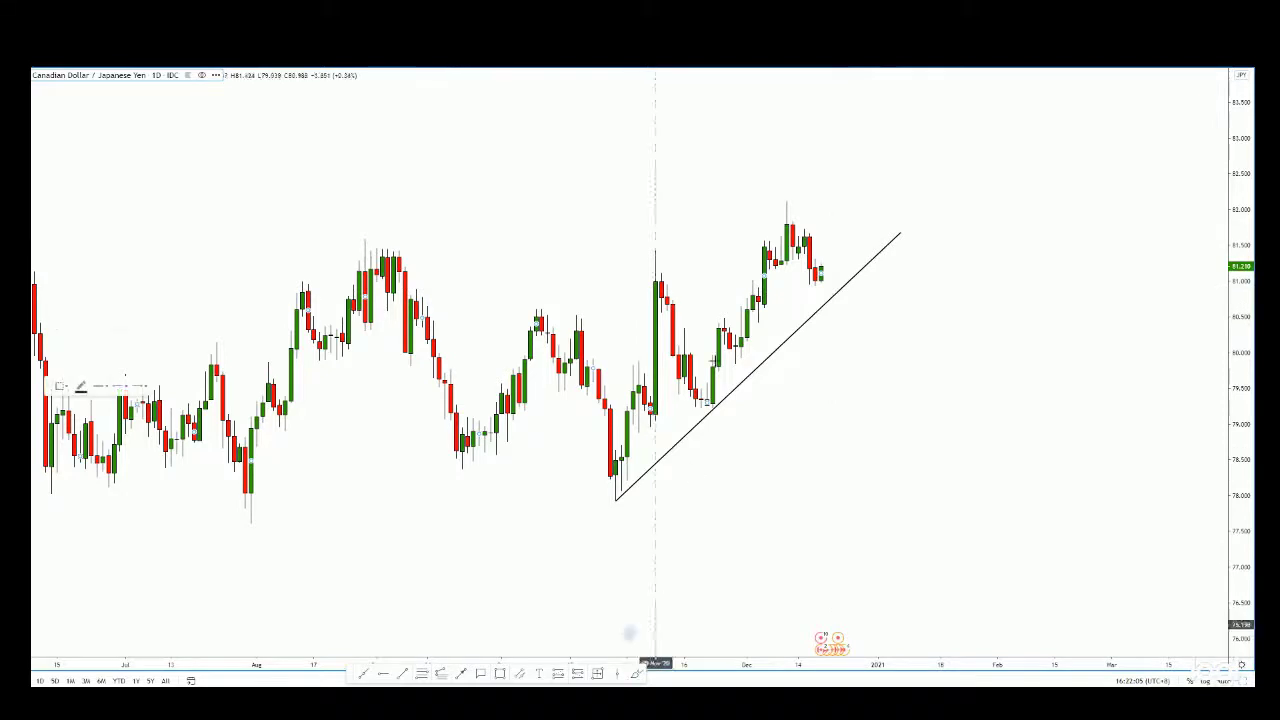
mouse_move(816, 266)
mouse_down()
mouse_move(829, 296)
mouse_move(862, 164)
mouse_up()
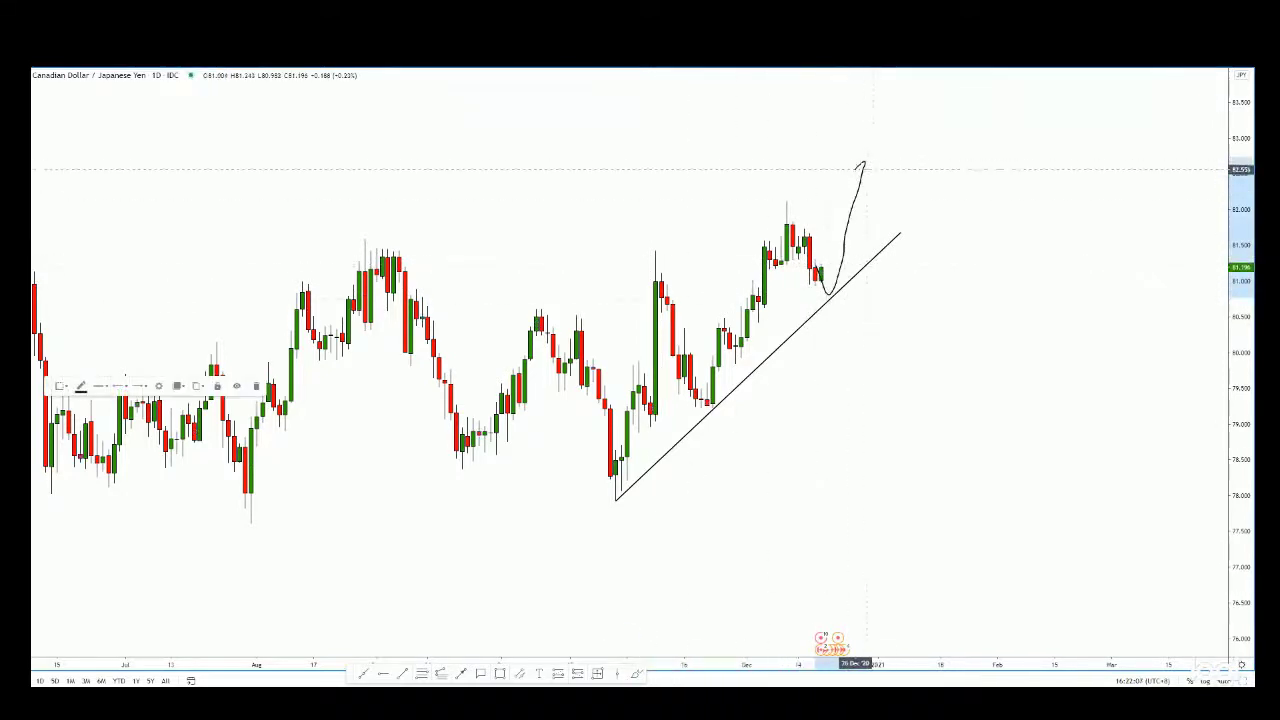
key(Delete)
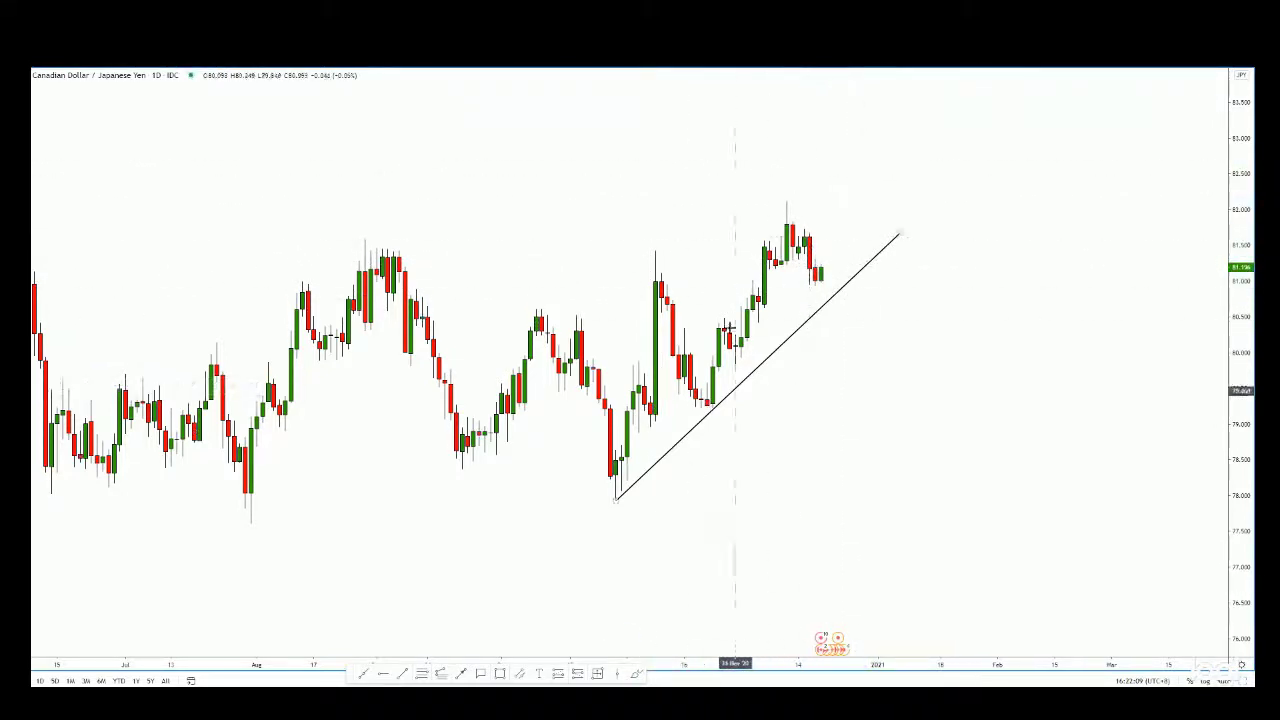
Circle the November low on the trend line and the December high freehand, and undo both circles.
drag(728, 392, 714, 386)
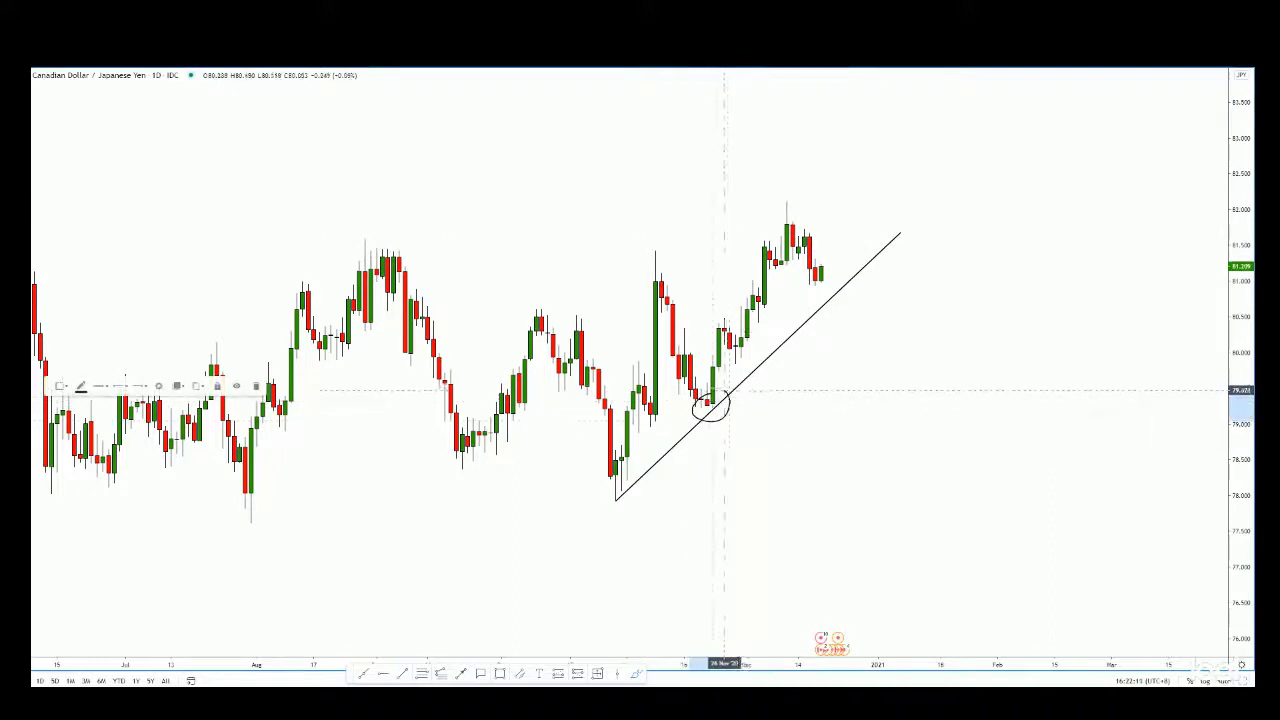
drag(793, 195, 797, 196)
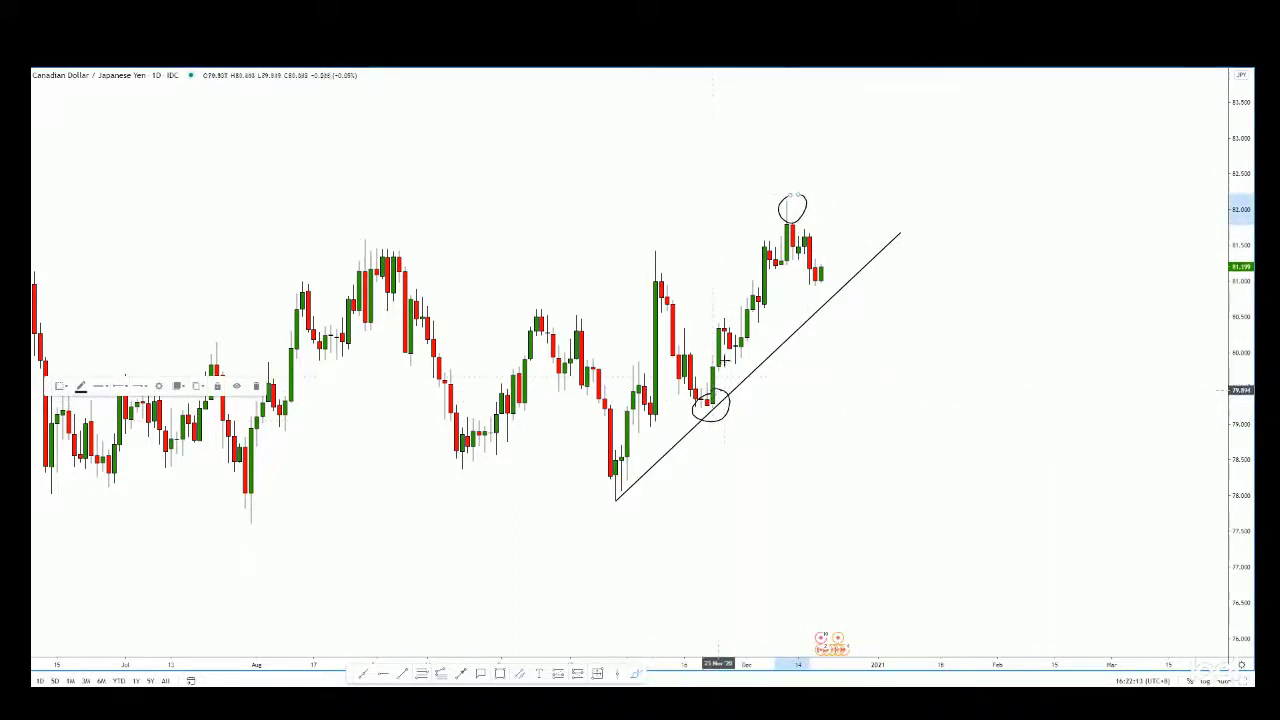
key(ctrl+z)
key(ctrl+z)
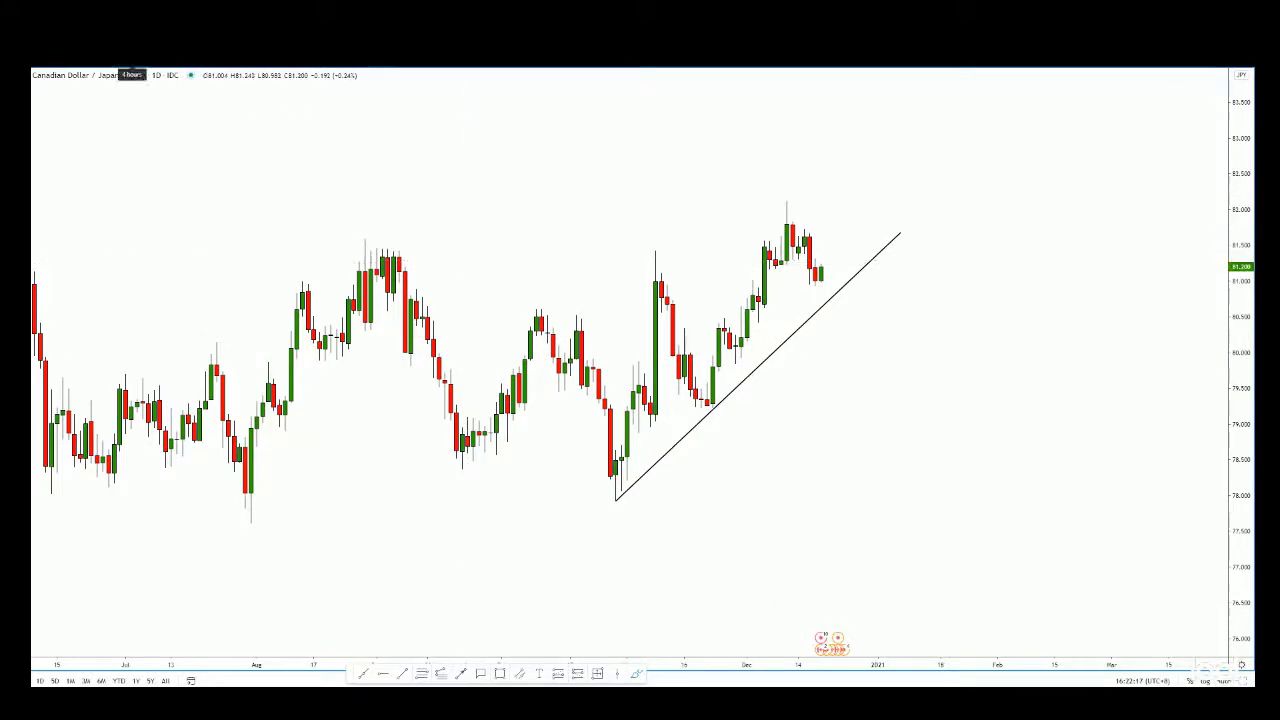
Switch the Canadian Dollar / Japanese Yen chart to the 4-hour timeframe.
click(131, 58)
scroll(871, 376, down, 5)
drag(880, 411, 557, 447)
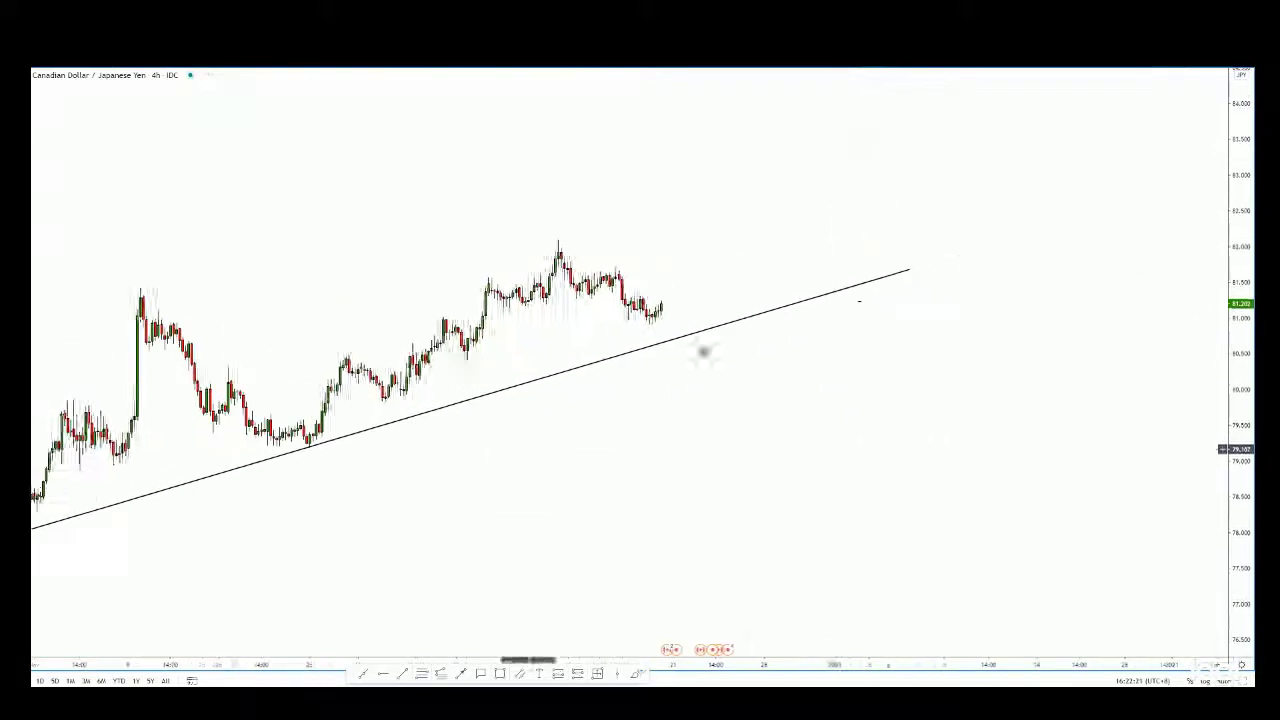
Refit the trend line's ends so it starts at the late-October low, touches the November low and ends shortly after the latest candle.
drag(903, 271, 728, 310)
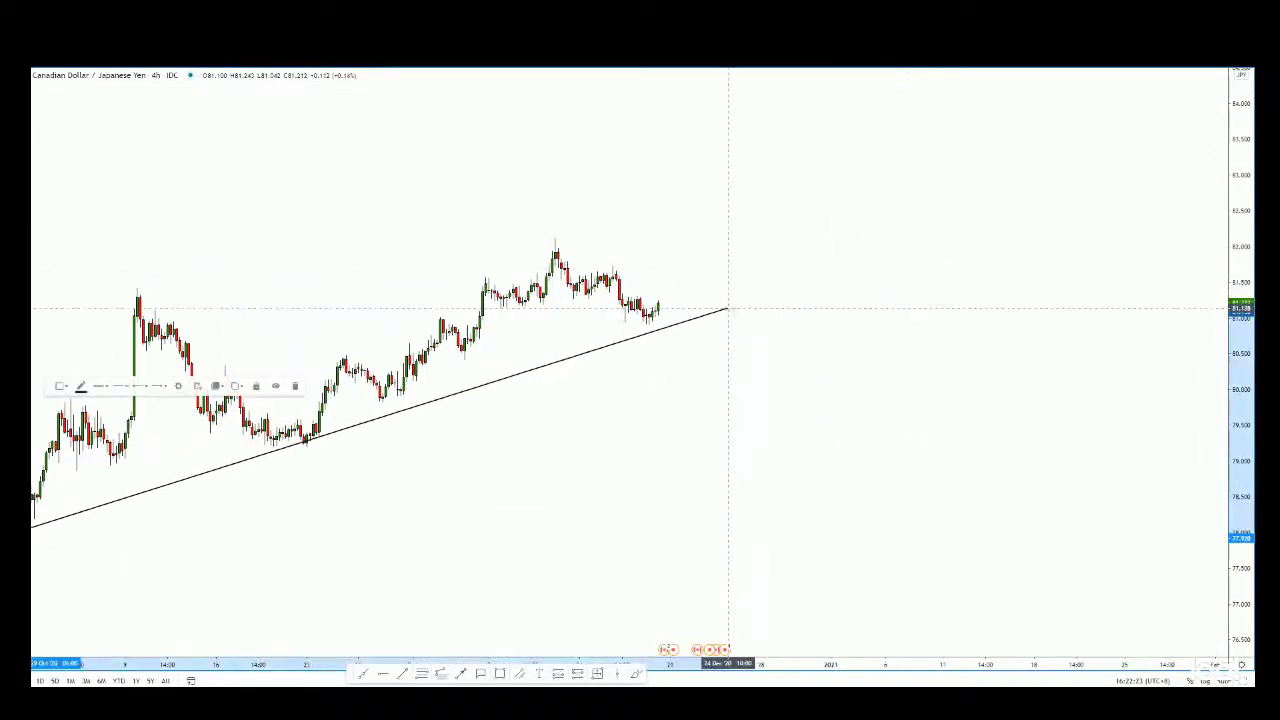
drag(325, 496, 586, 428)
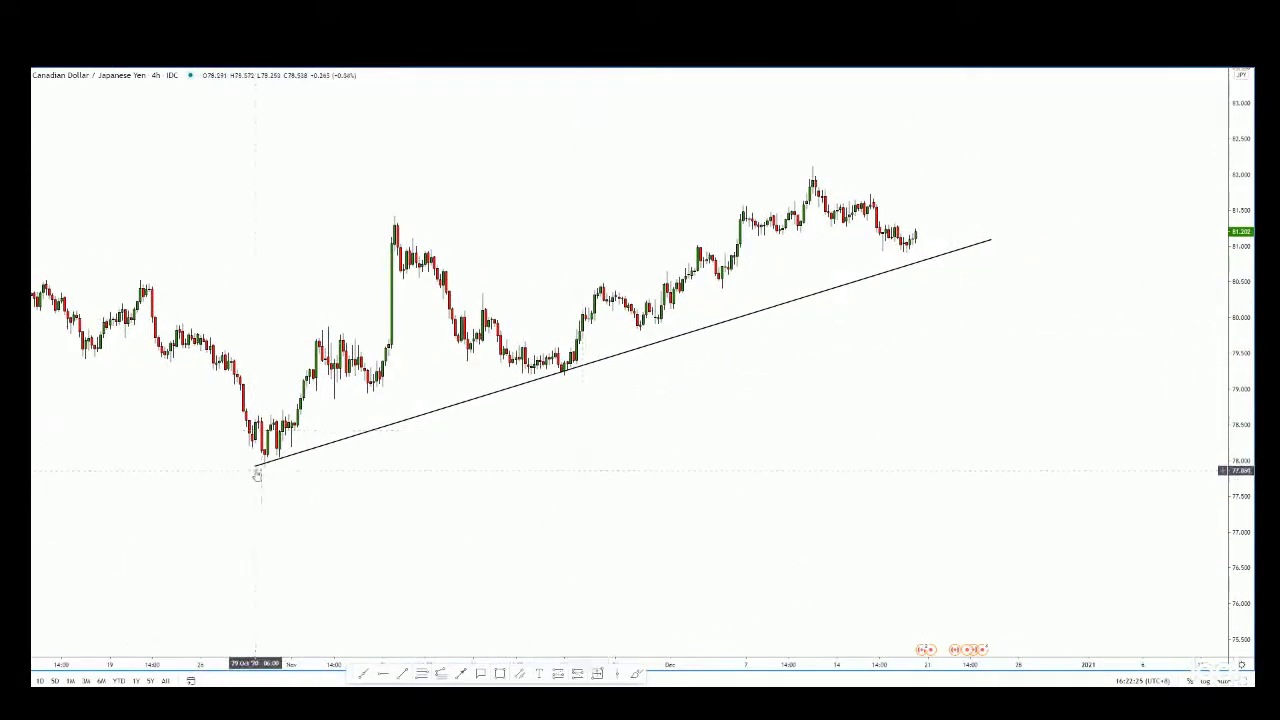
drag(257, 475, 266, 461)
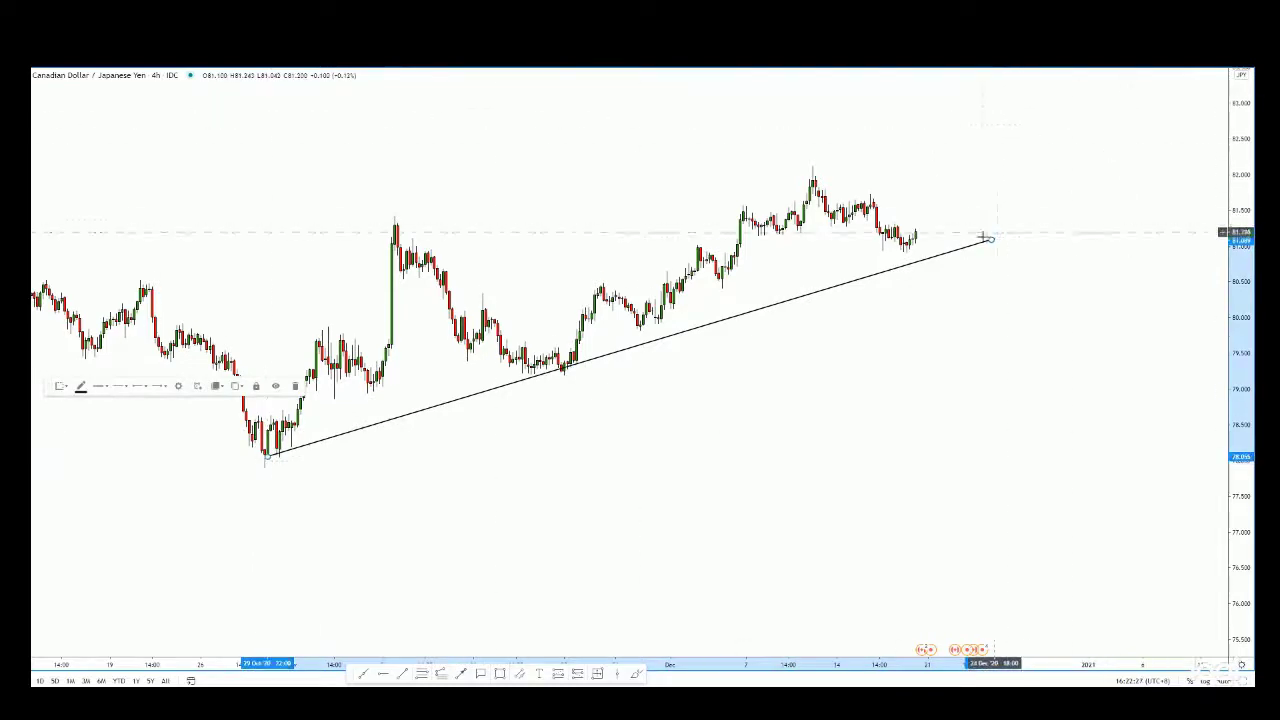
drag(992, 242, 981, 254)
click(883, 340)
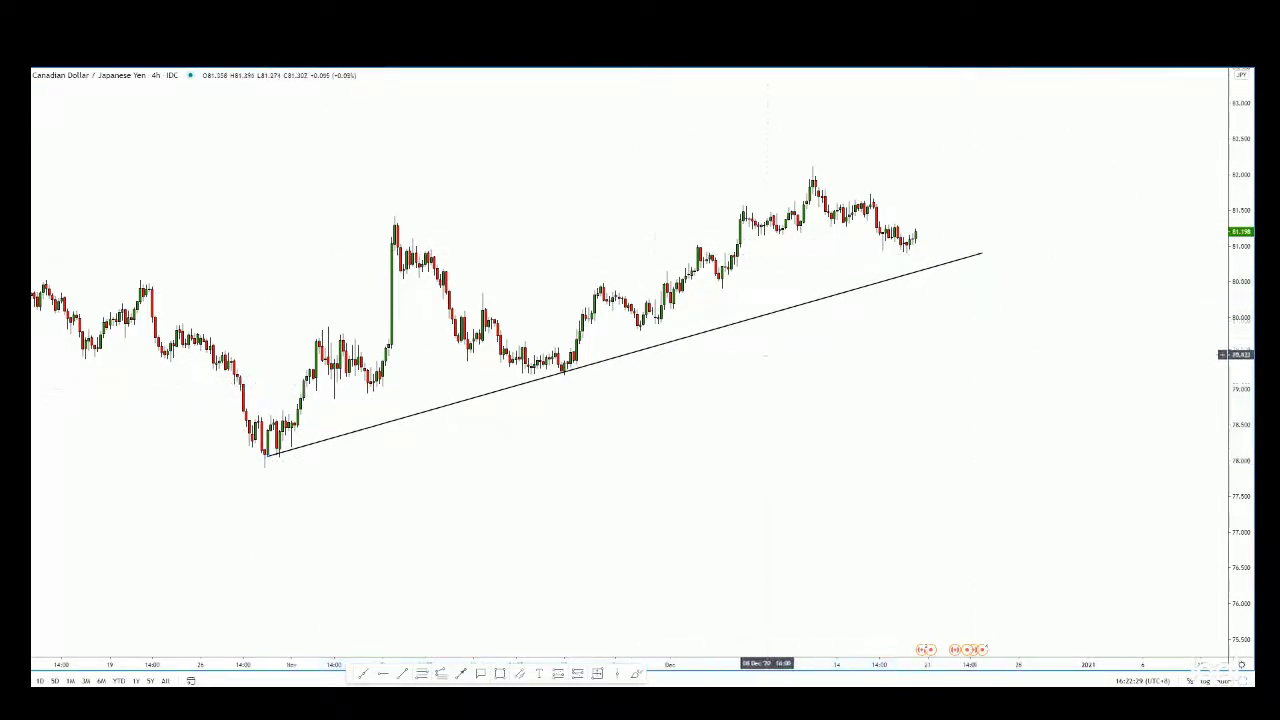
Draw a Fibonacci retracement from the November swing low at about 79.193 to the December swing high at about 82.120.
drag(1240, 467, 1240, 350)
drag(1040, 408, 797, 334)
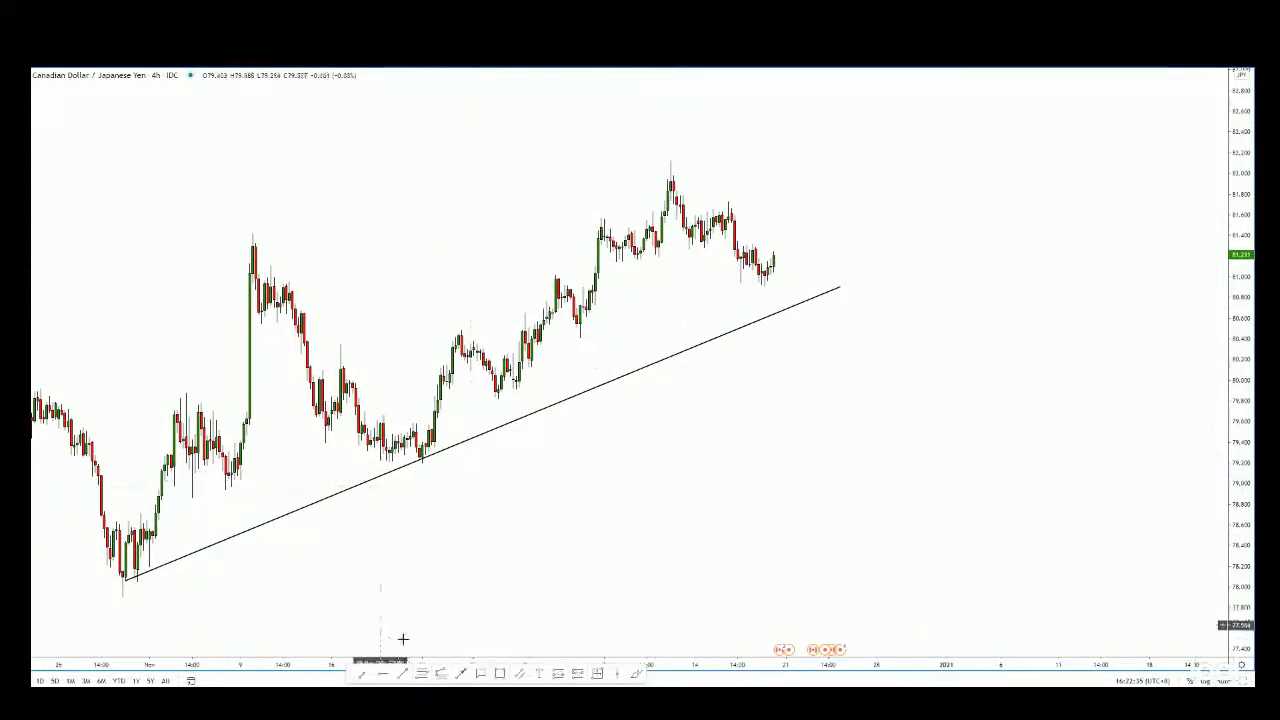
click(421, 462)
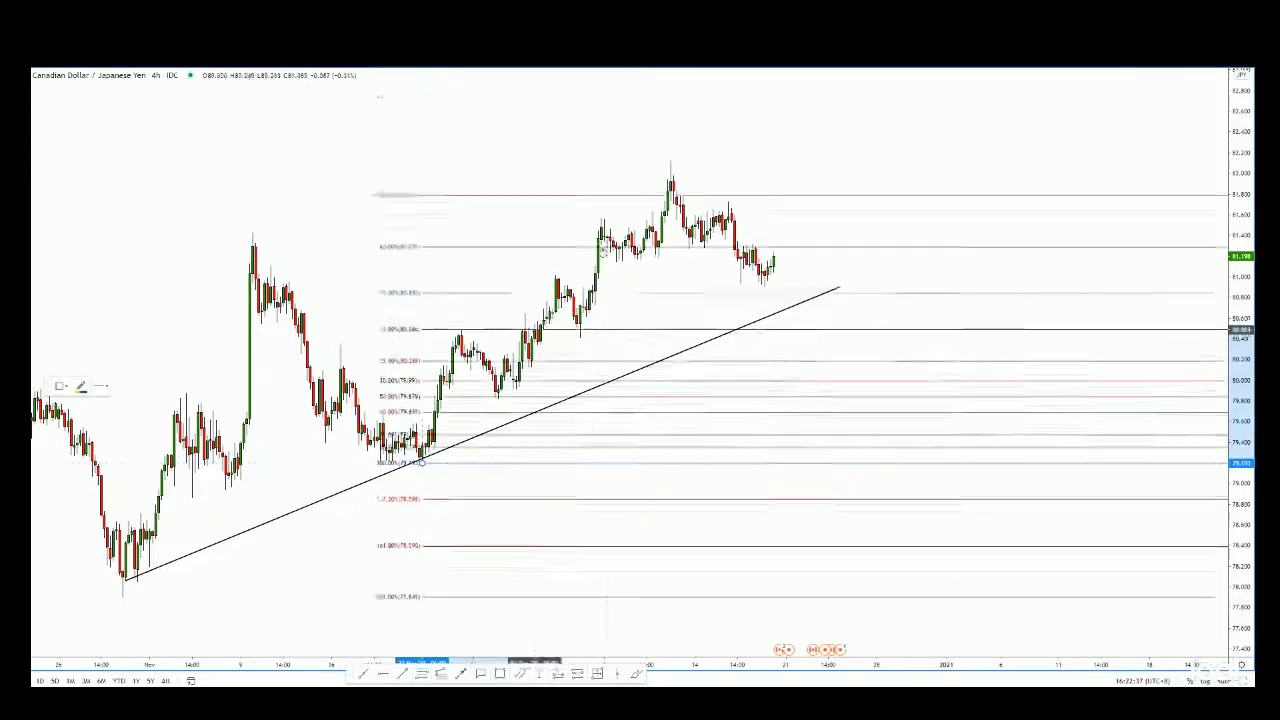
click(670, 160)
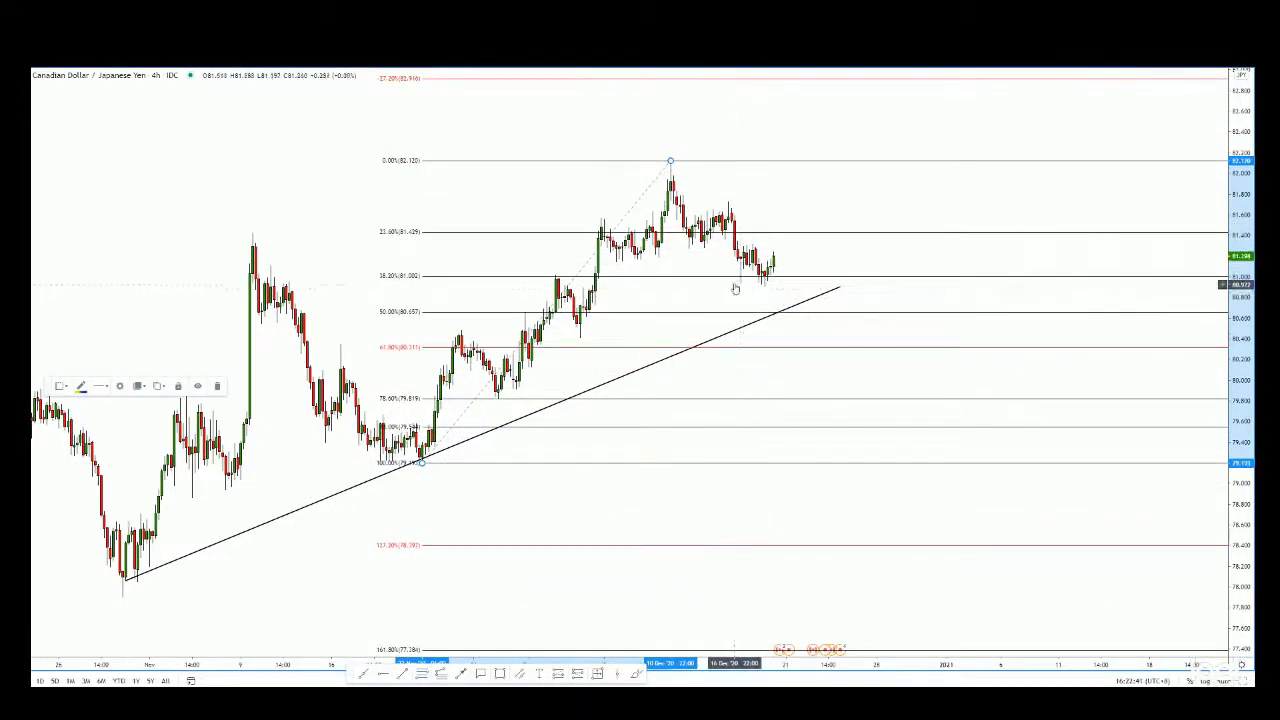
Place a horizontal ray at about 81.013, beside the 38.2% retracement level, and apply the Entry template to it.
click(380, 676)
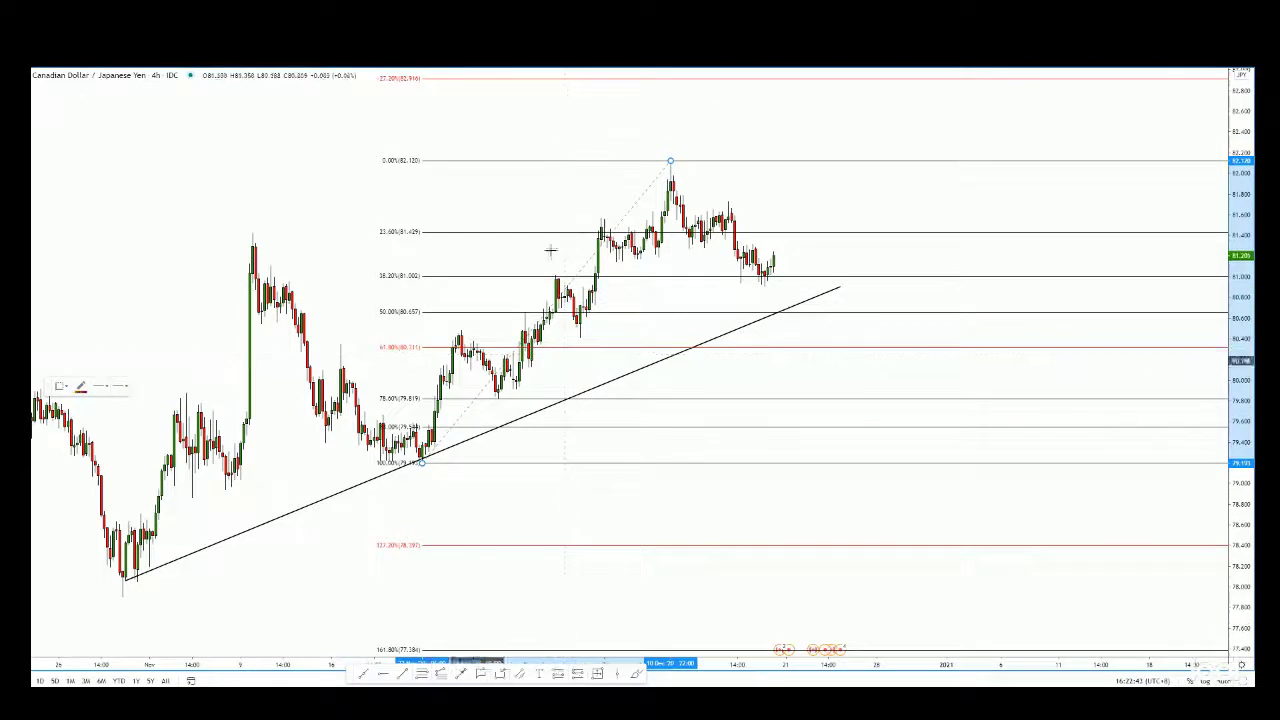
click(557, 275)
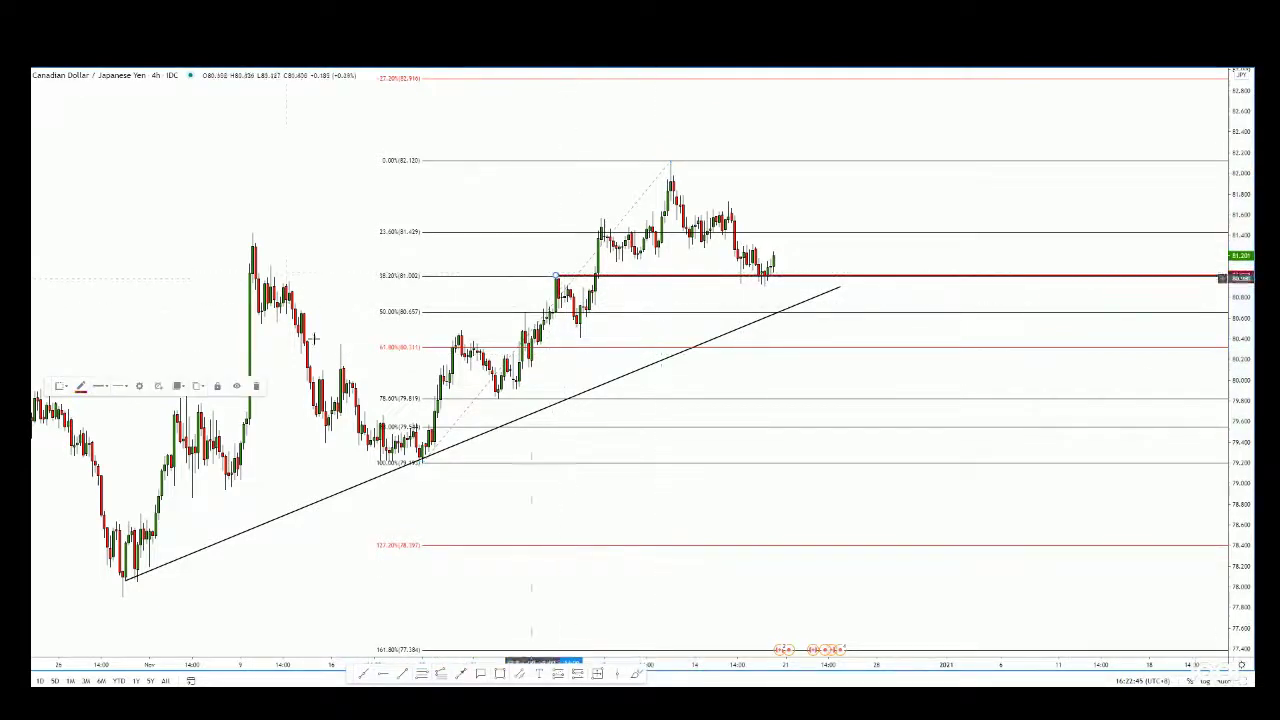
click(64, 391)
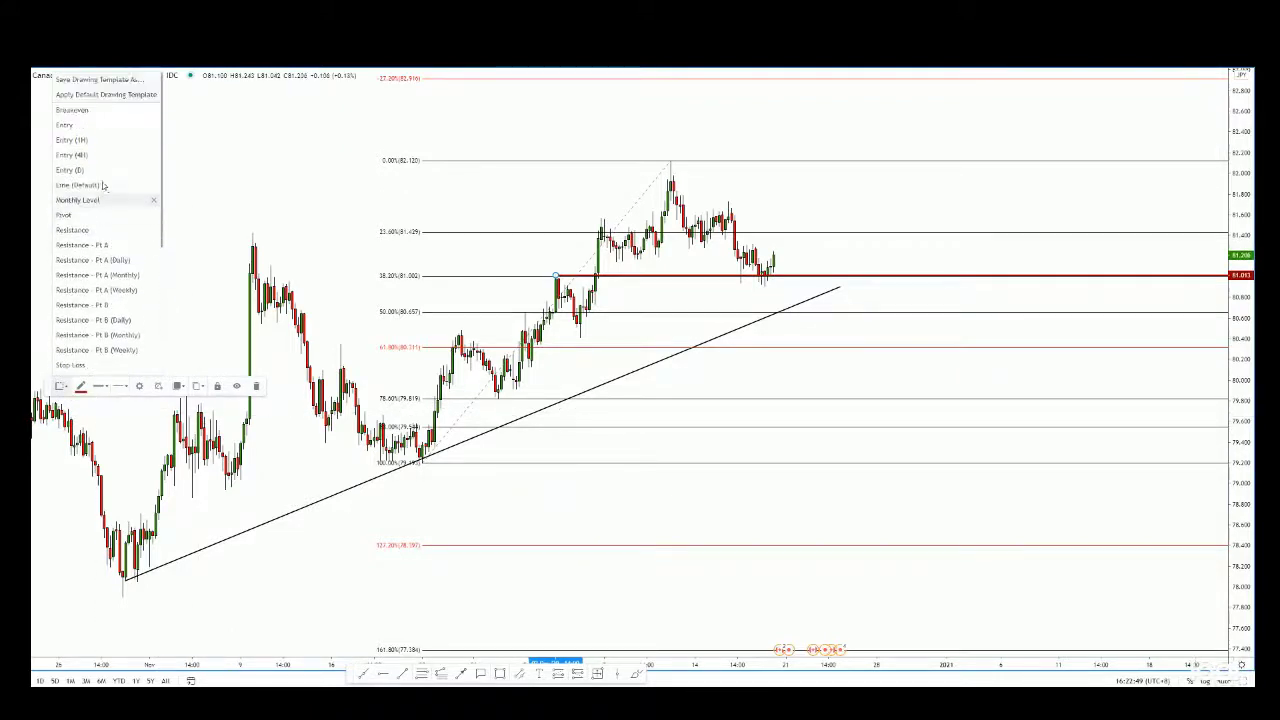
click(100, 126)
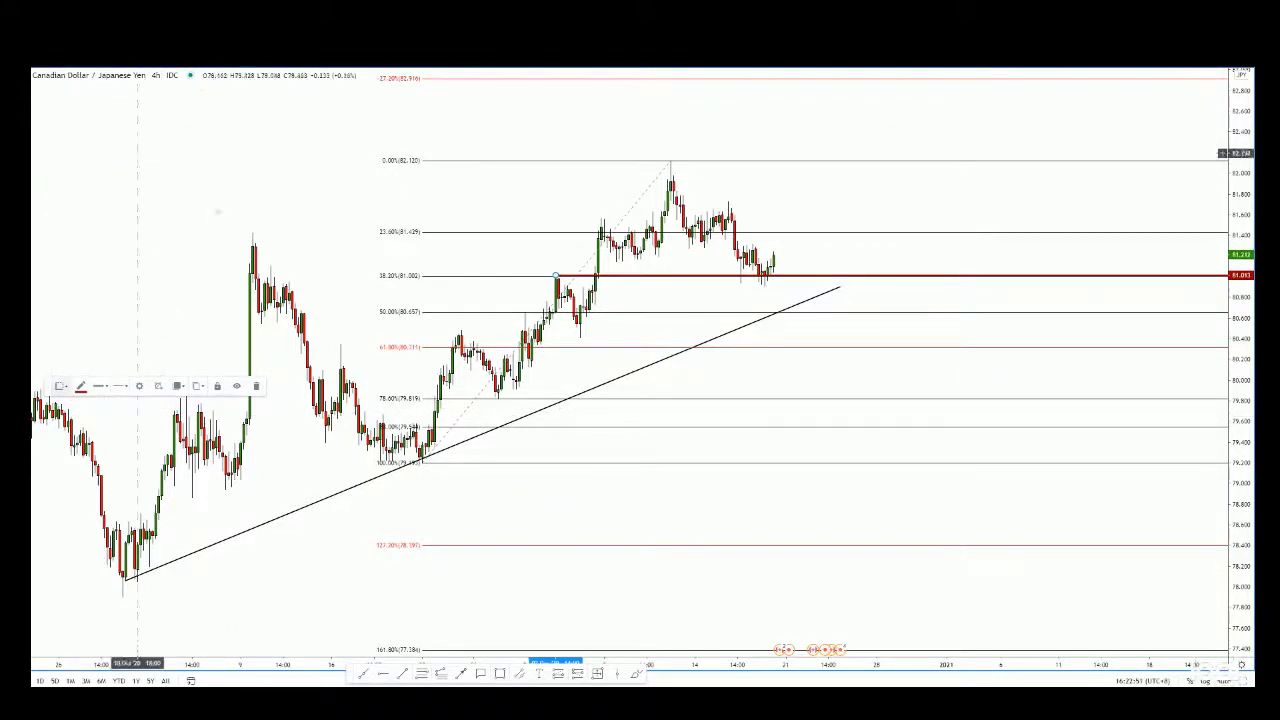
Delete the Fibonacci retracement and undo the deletion.
click(682, 314)
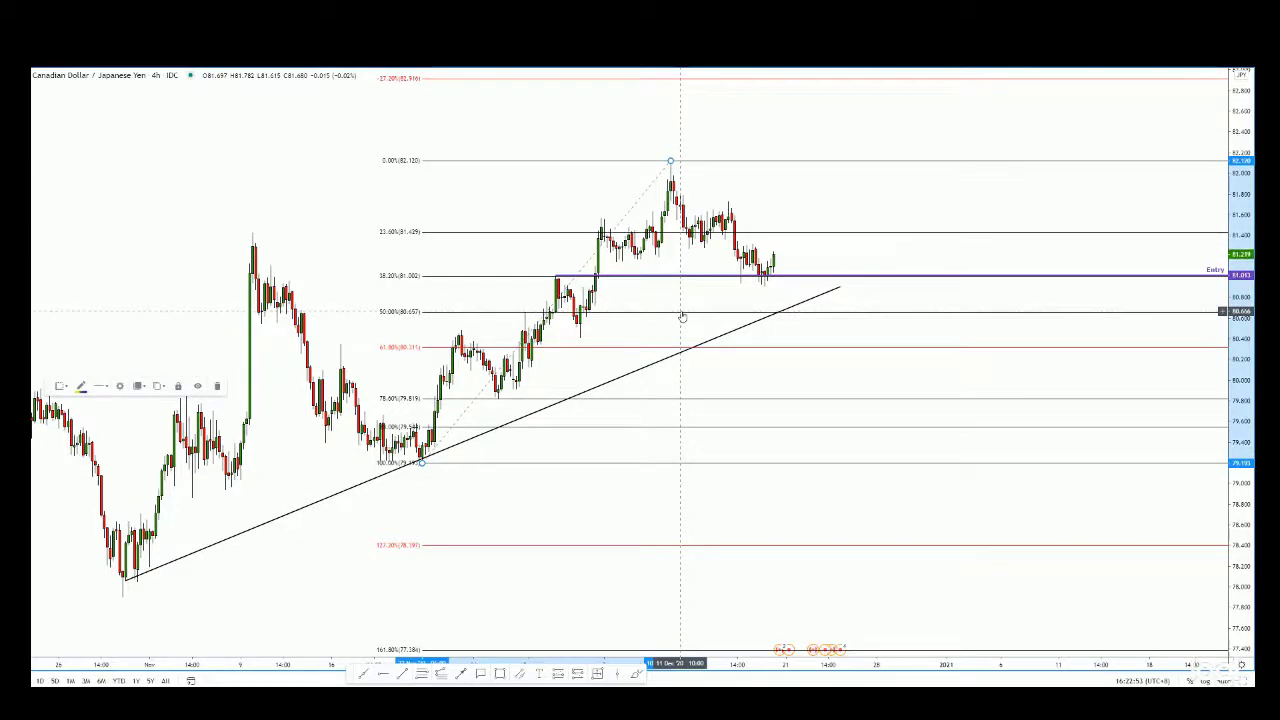
key(Delete)
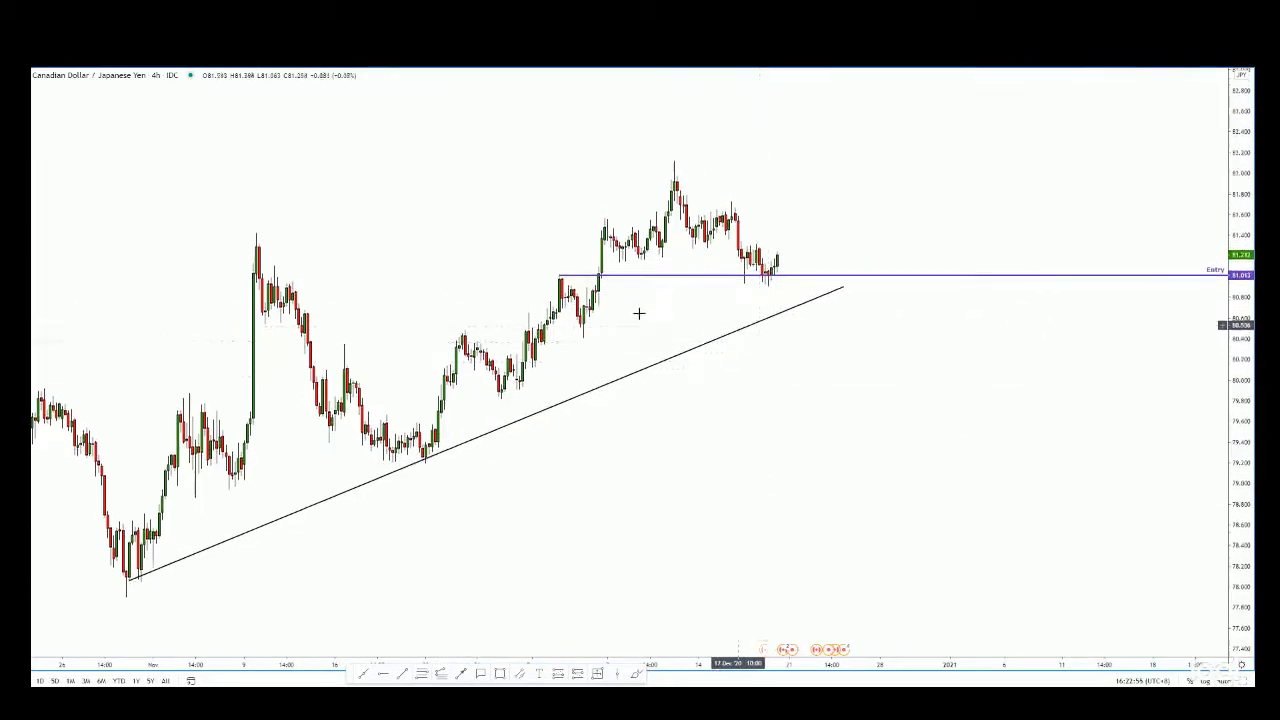
key(ctrl+z)
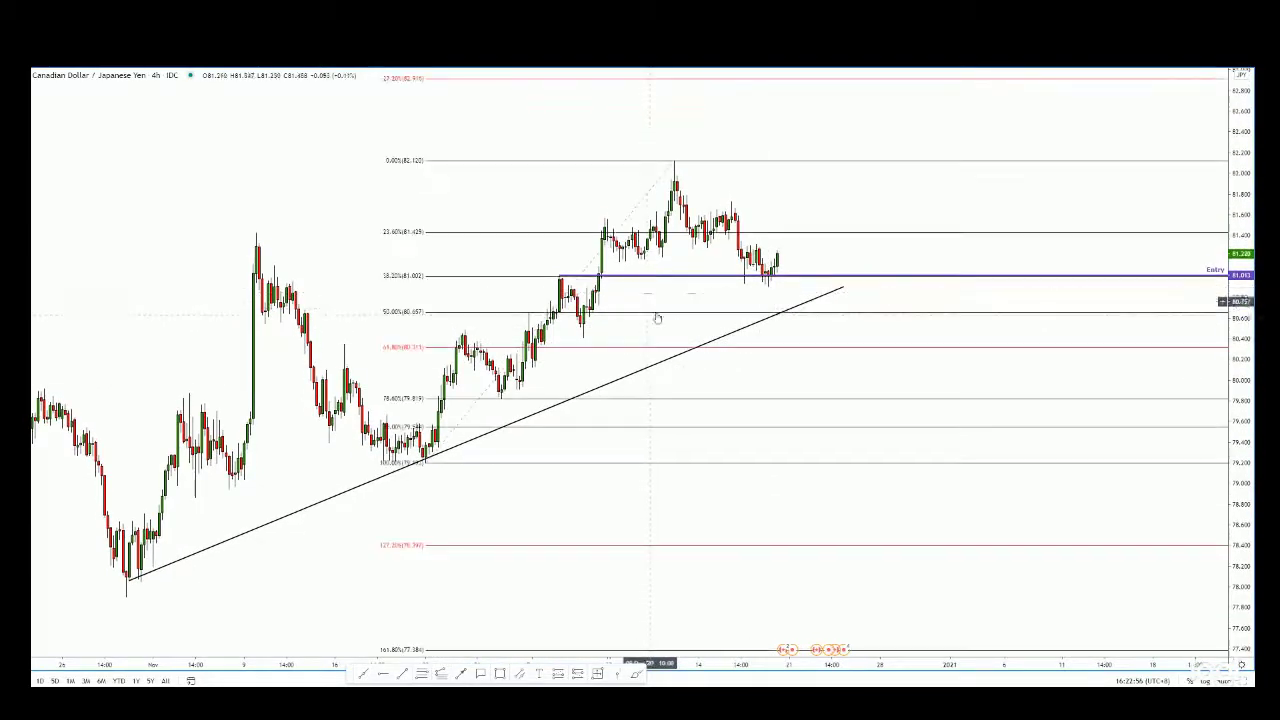
Reduce the Fibonacci retracement to the 0.382, 0.618 and -0.272 levels and hide its trend line.
double_click(745, 348)
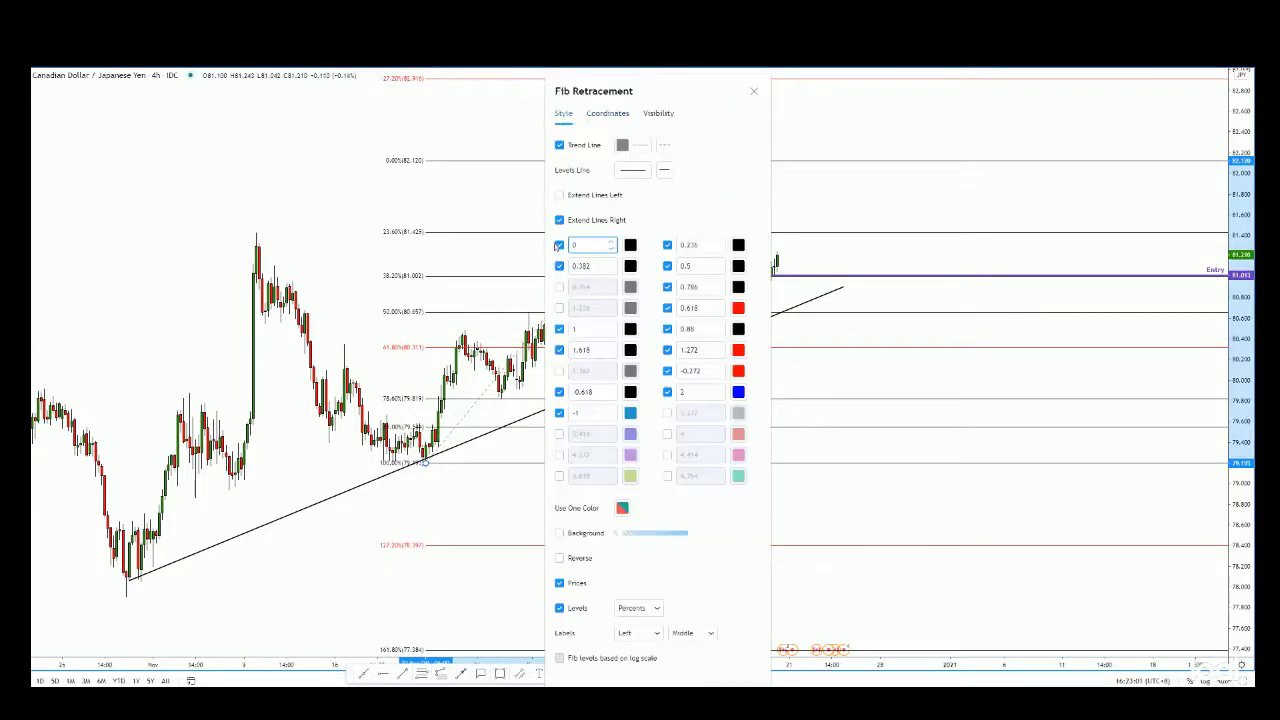
click(559, 245)
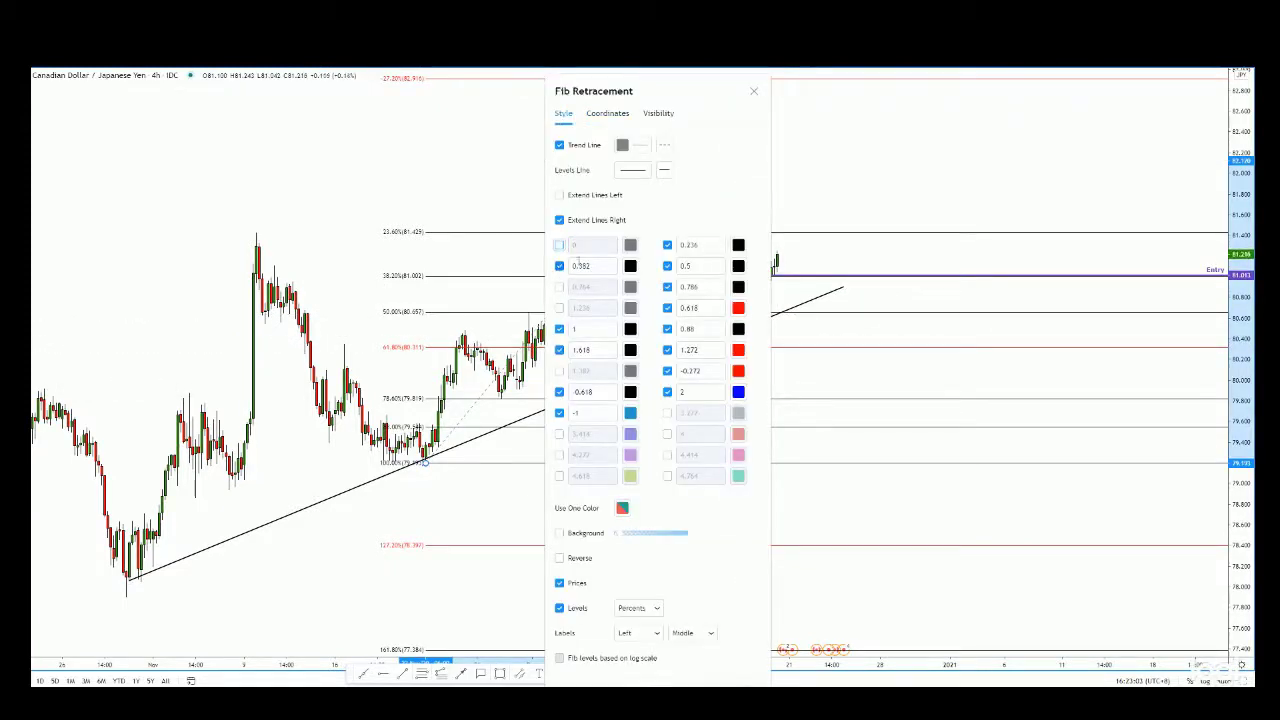
click(667, 245)
click(667, 265)
click(667, 287)
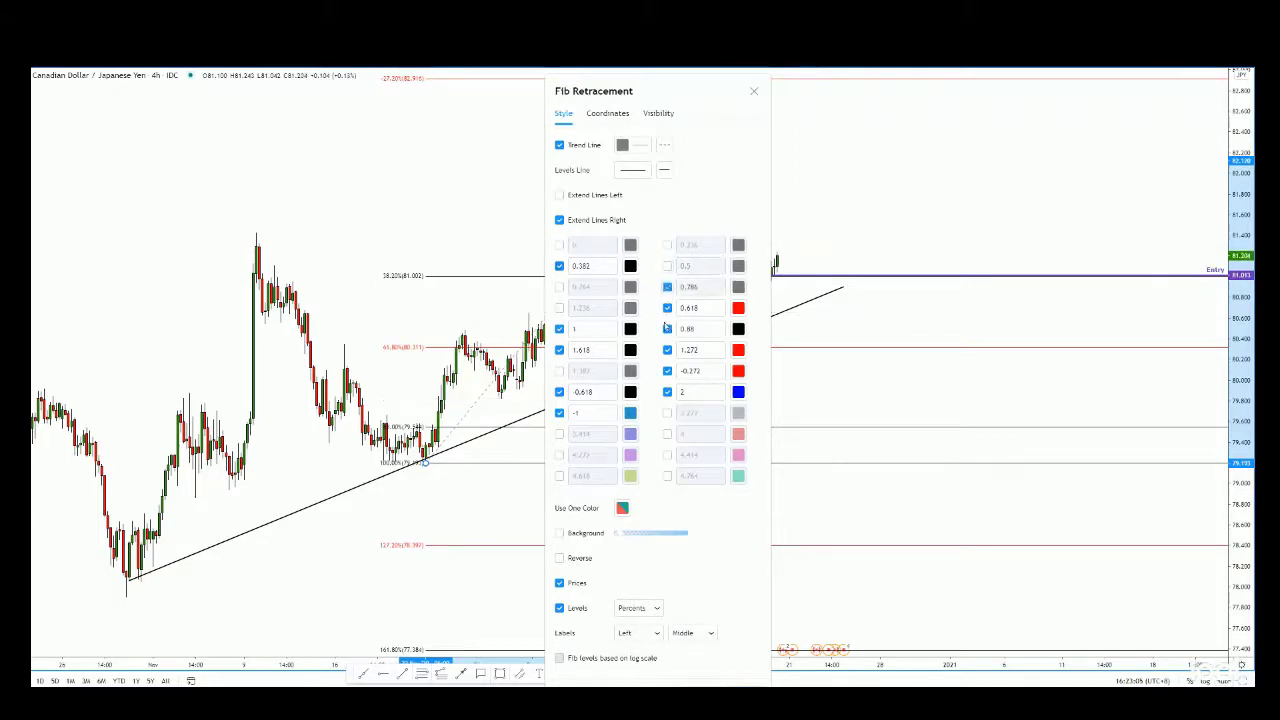
click(667, 350)
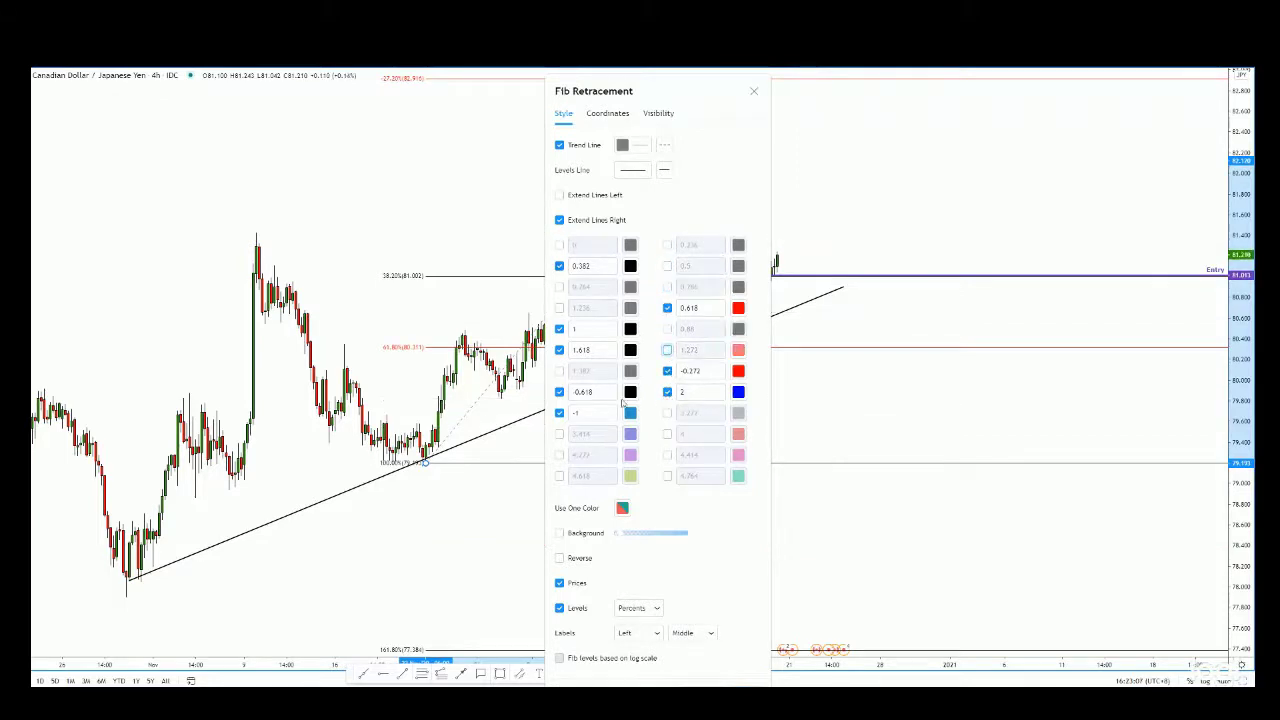
click(559, 350)
click(559, 328)
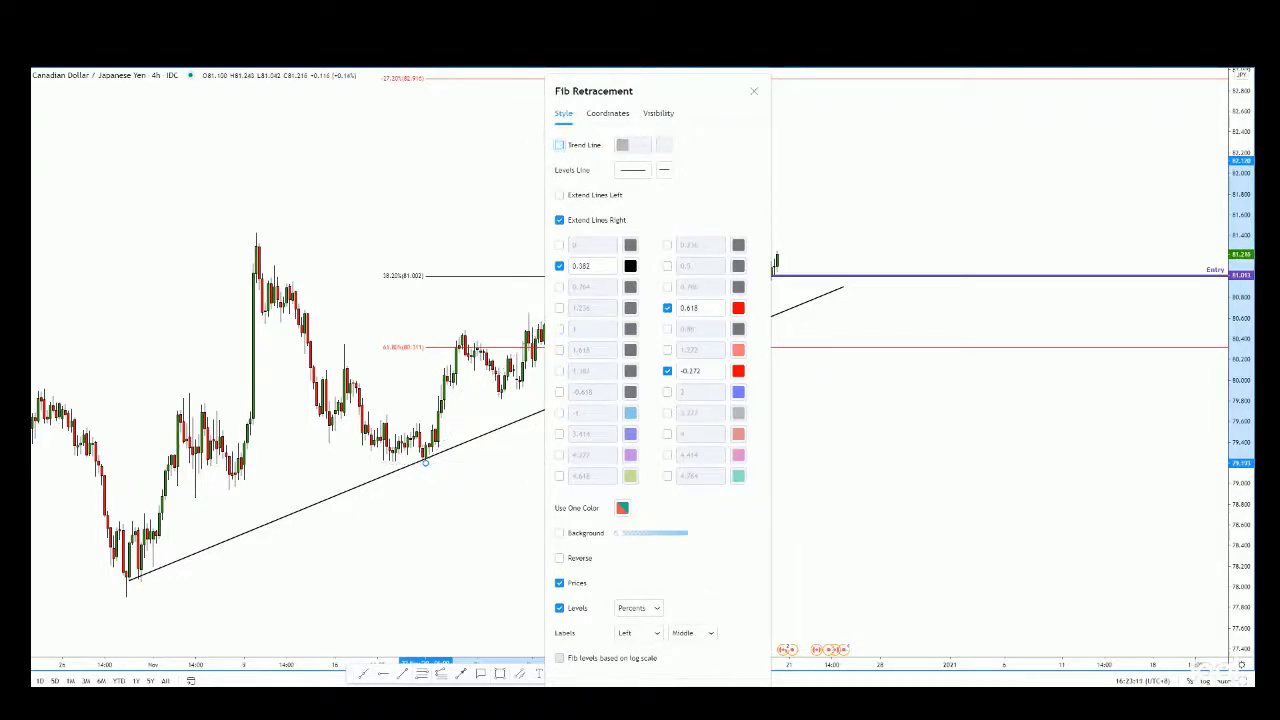
click(735, 685)
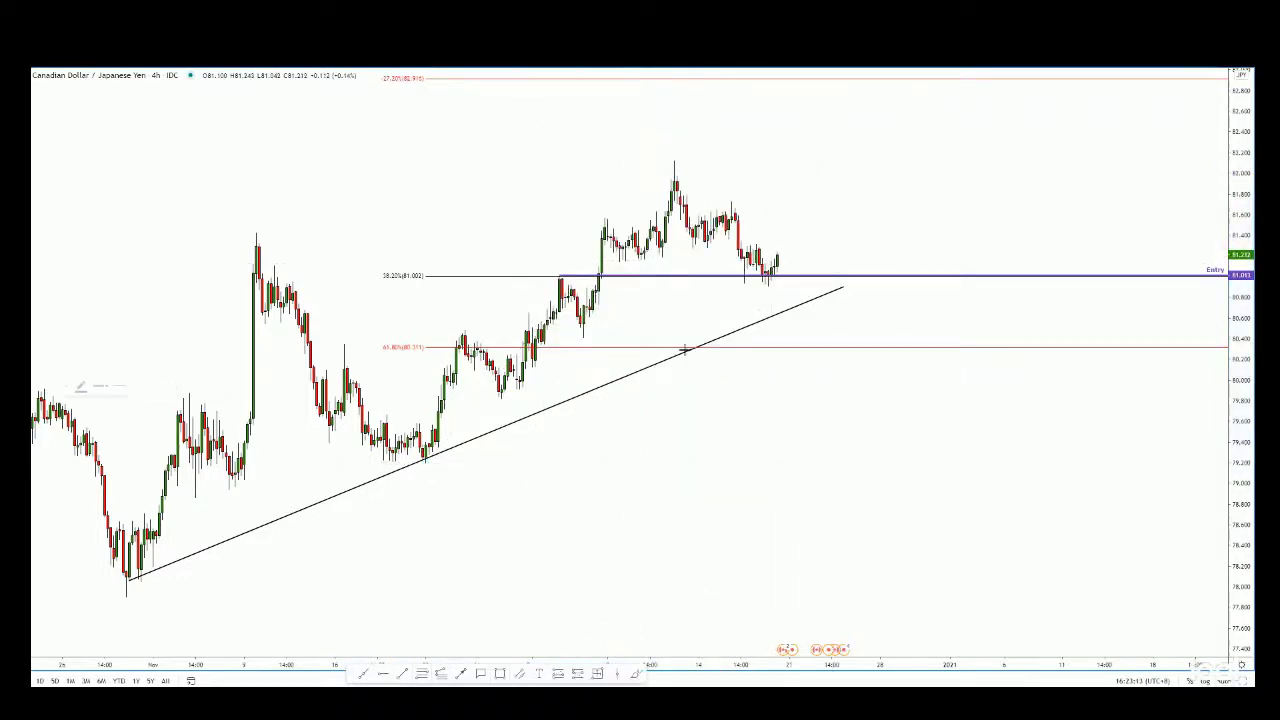
Place a horizontal ray from the early-December swing low at about 80.408 and apply the Stop Loss template to it.
click(584, 338)
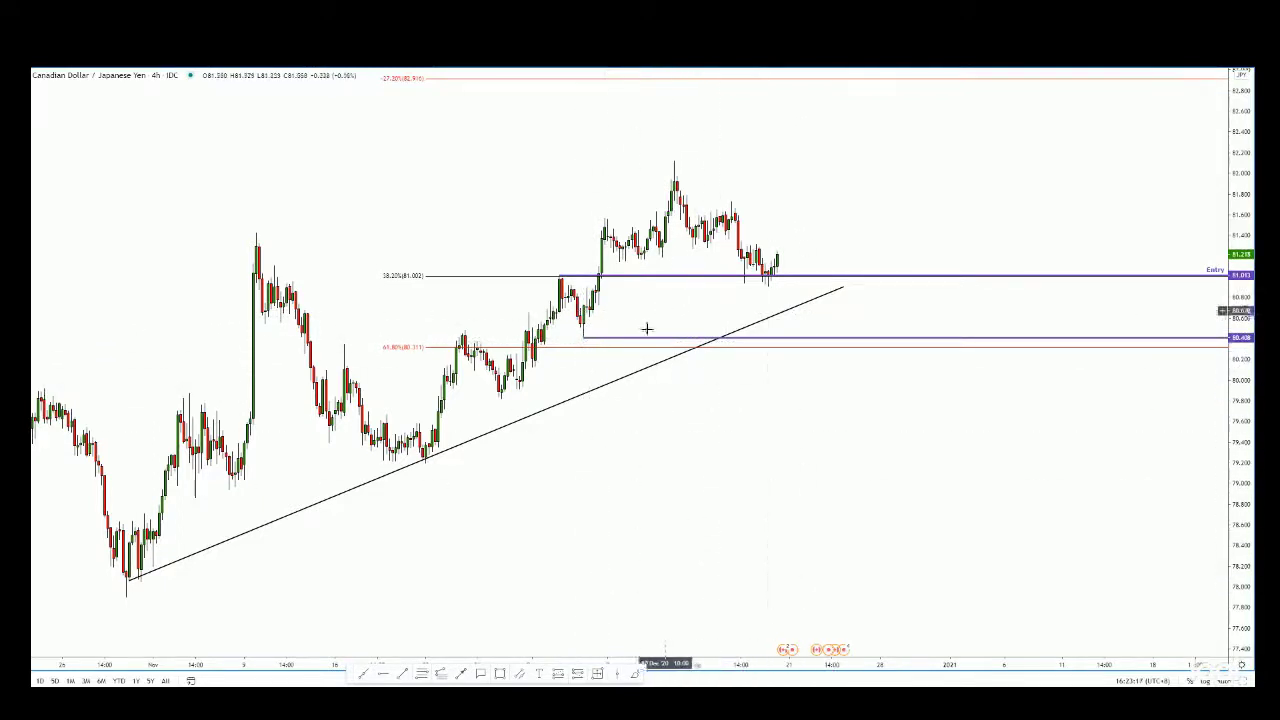
click(61, 386)
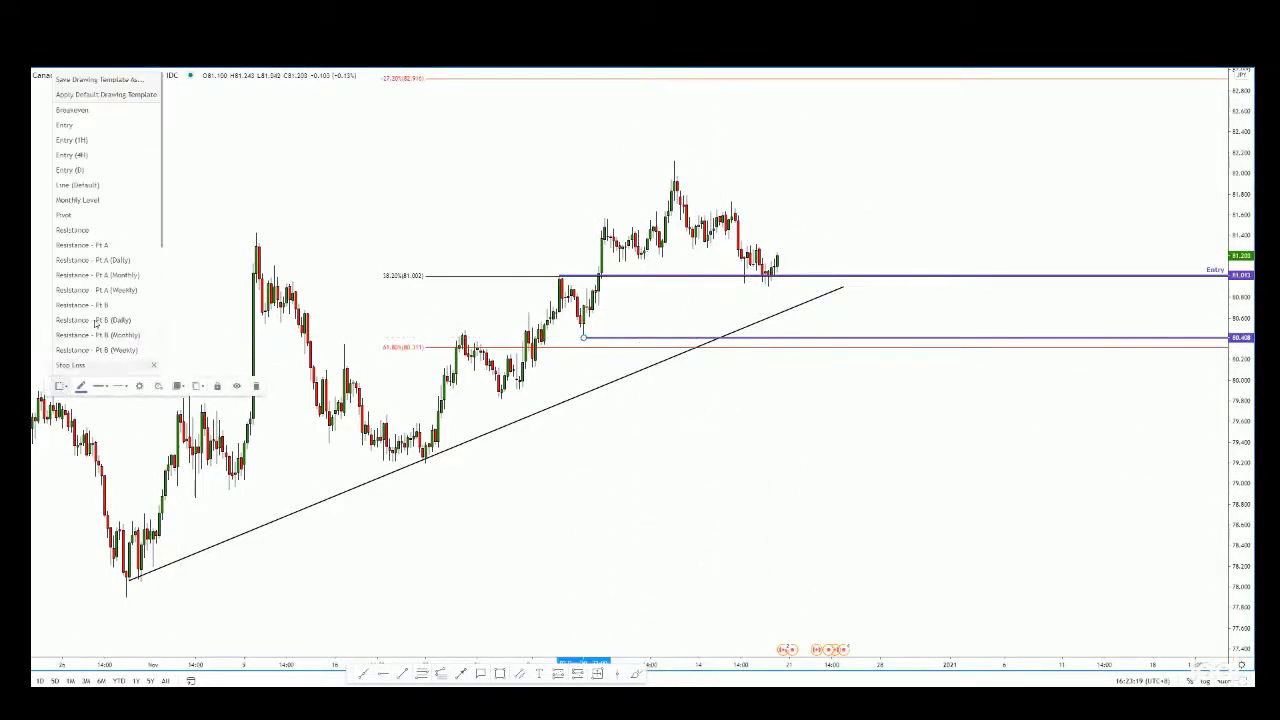
click(93, 365)
Sketch a freehand price path falling through the trend line and stop-loss level, circle its end, and undo the strokes.
drag(748, 468, 782, 494)
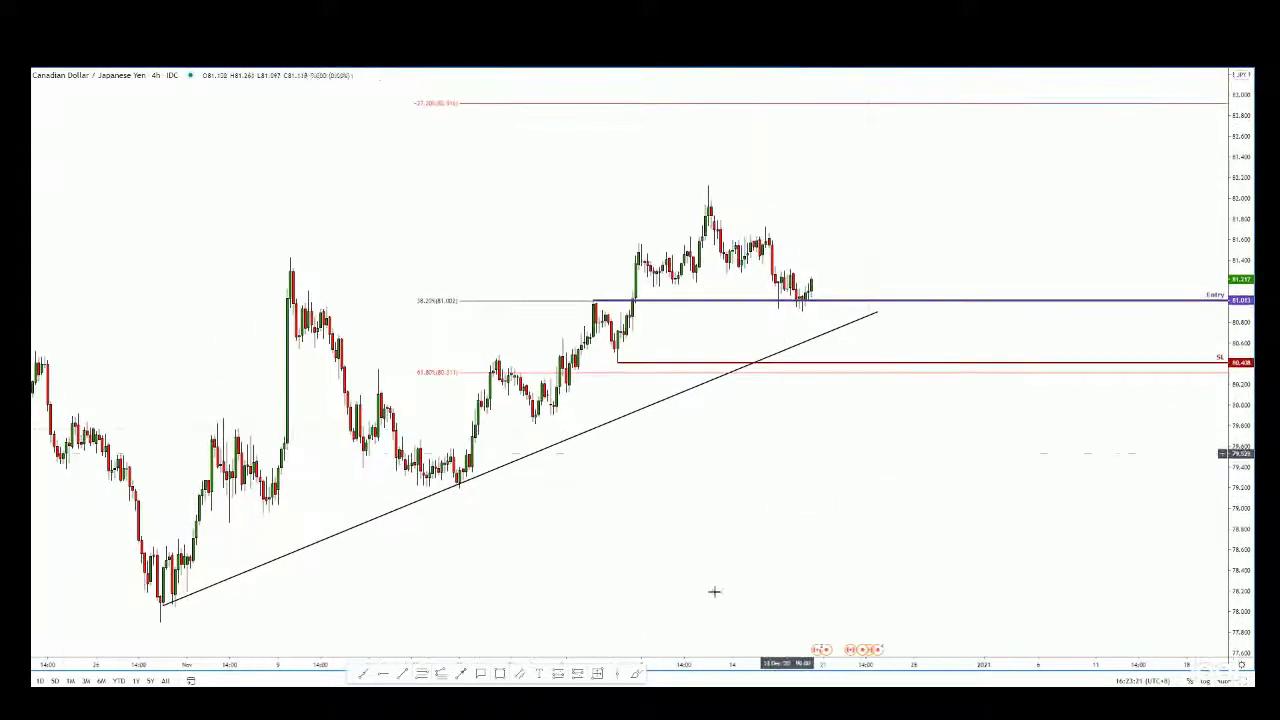
click(636, 673)
mouse_move(814, 287)
mouse_down()
mouse_move(829, 341)
mouse_move(841, 330)
mouse_move(863, 364)
mouse_move(862, 398)
mouse_move(870, 358)
mouse_up()
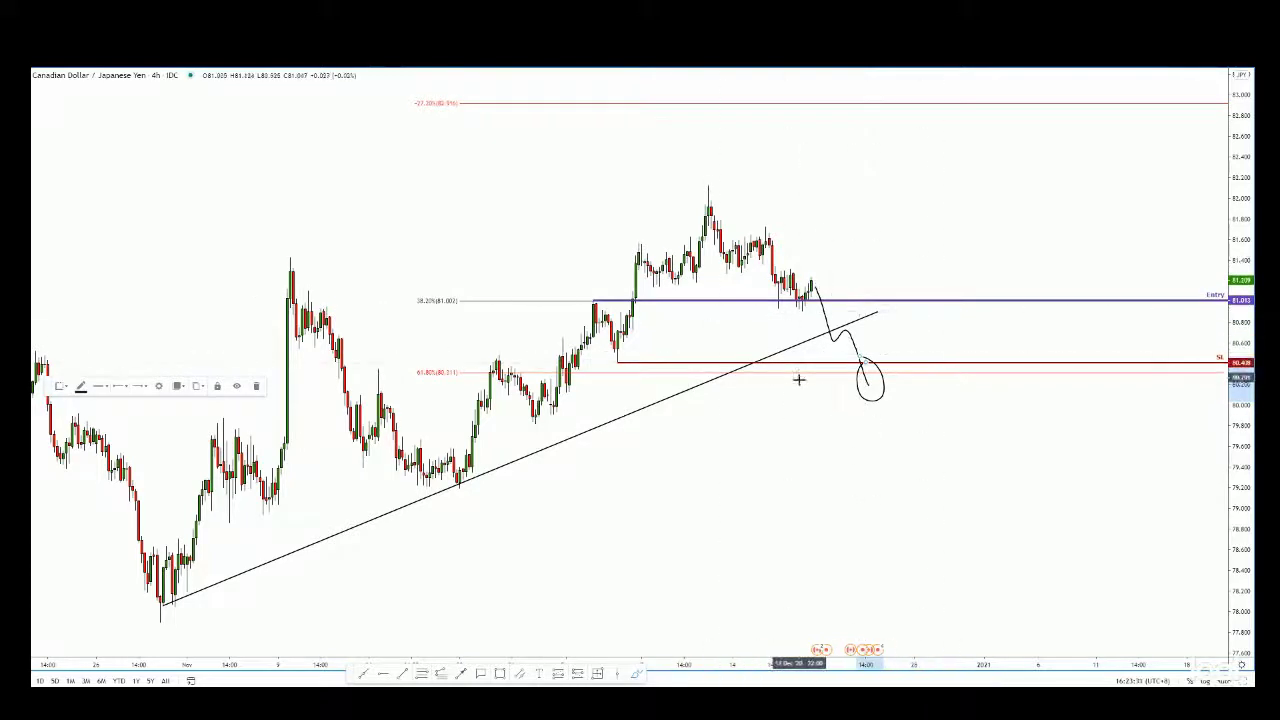
key(ctrl+z)
key(ctrl+z)
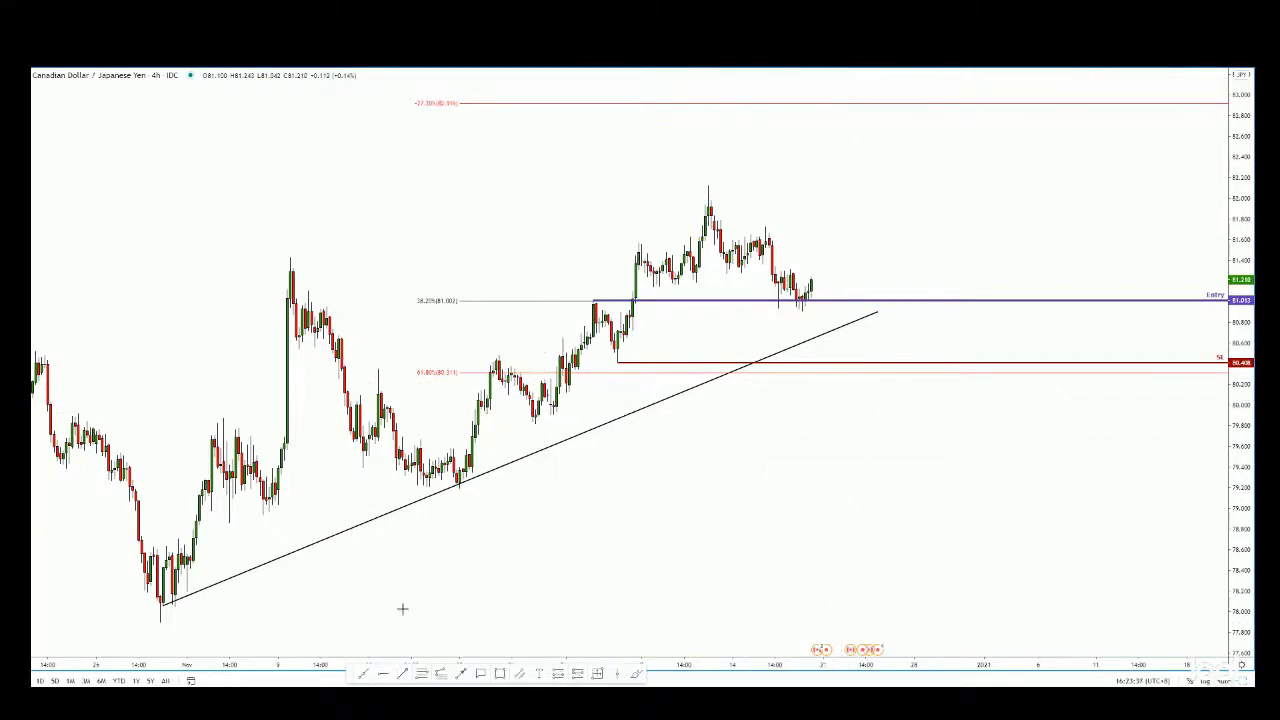
Place a horizontal ray from the December swing high at about 82.120 and apply the Take Profit (Partial) template to it.
click(708, 186)
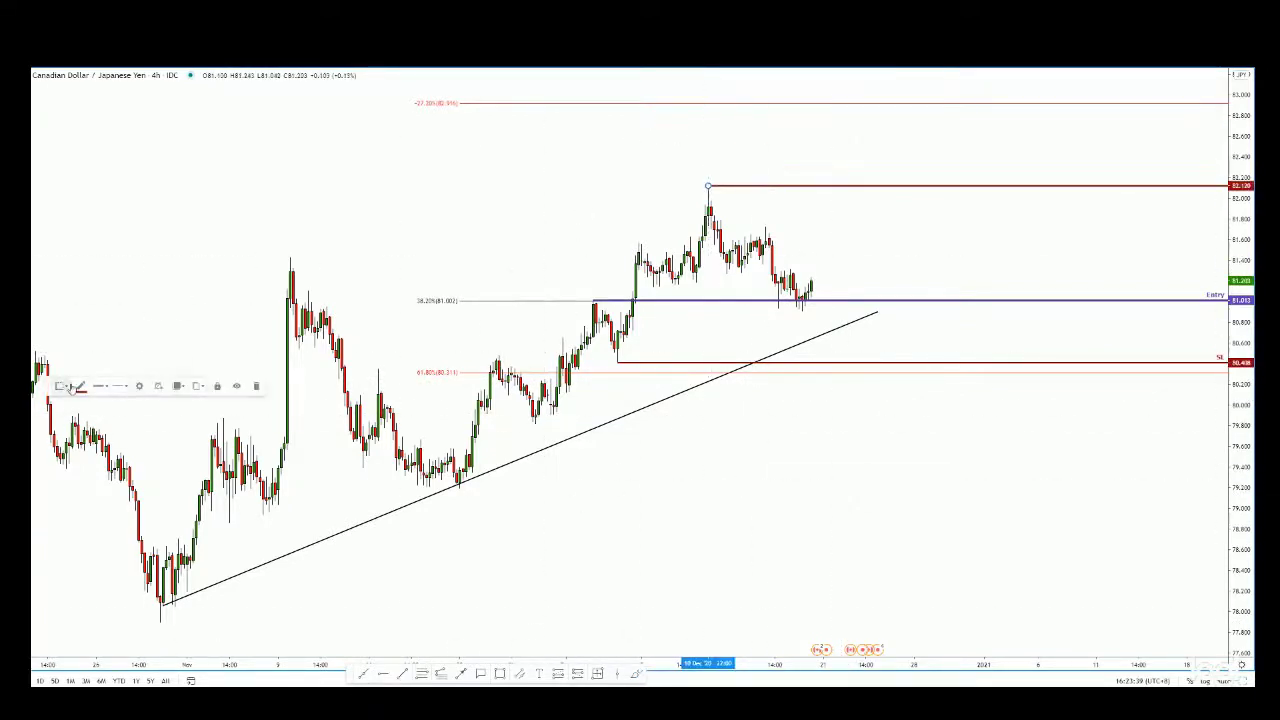
click(66, 387)
scroll(122, 270, down, 3)
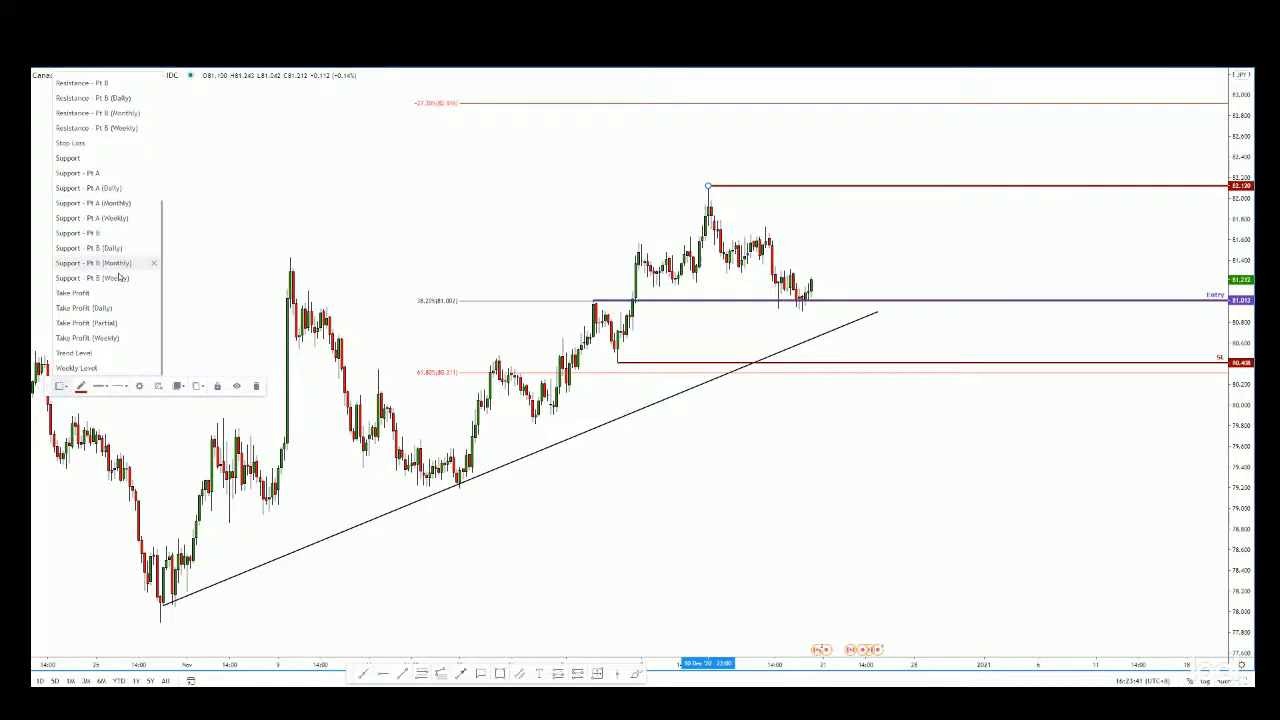
click(118, 323)
Copy the partial take-profit ray up to the -27.2% Fibonacci level at about 82.918 and apply the Take Profit template.
drag(743, 187, 743, 93)
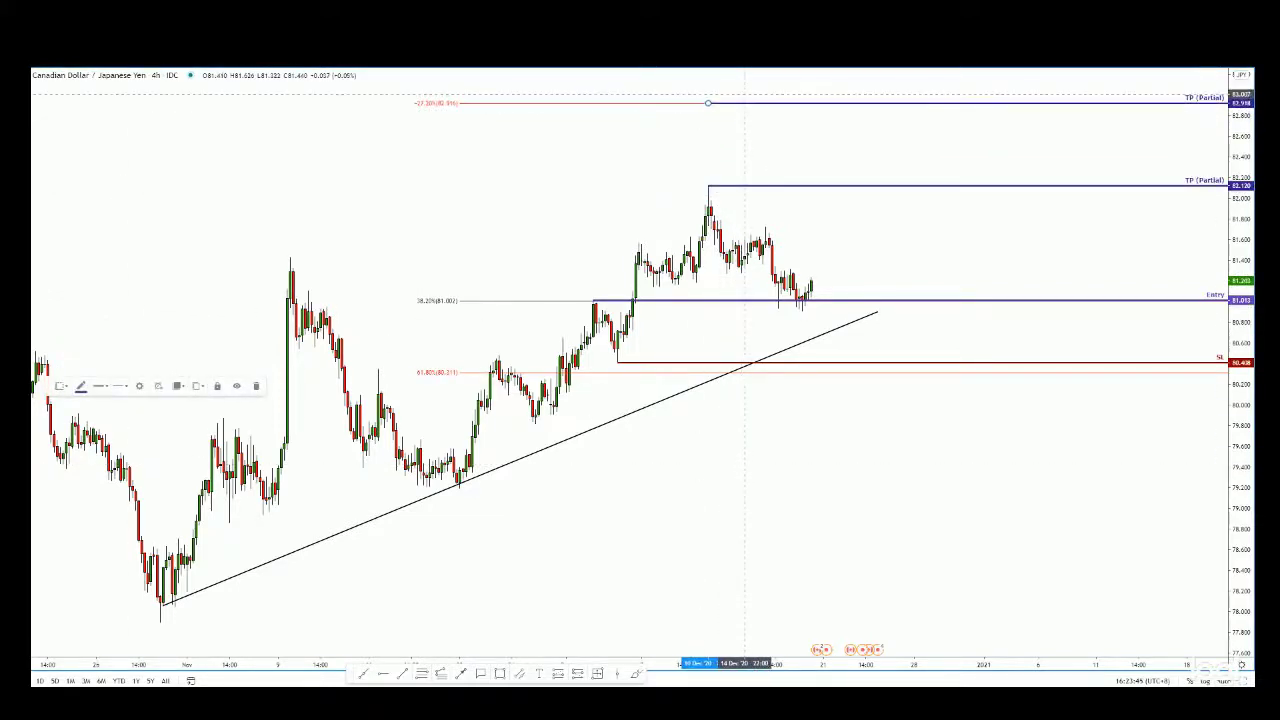
click(60, 385)
scroll(116, 300, down, 5)
click(129, 293)
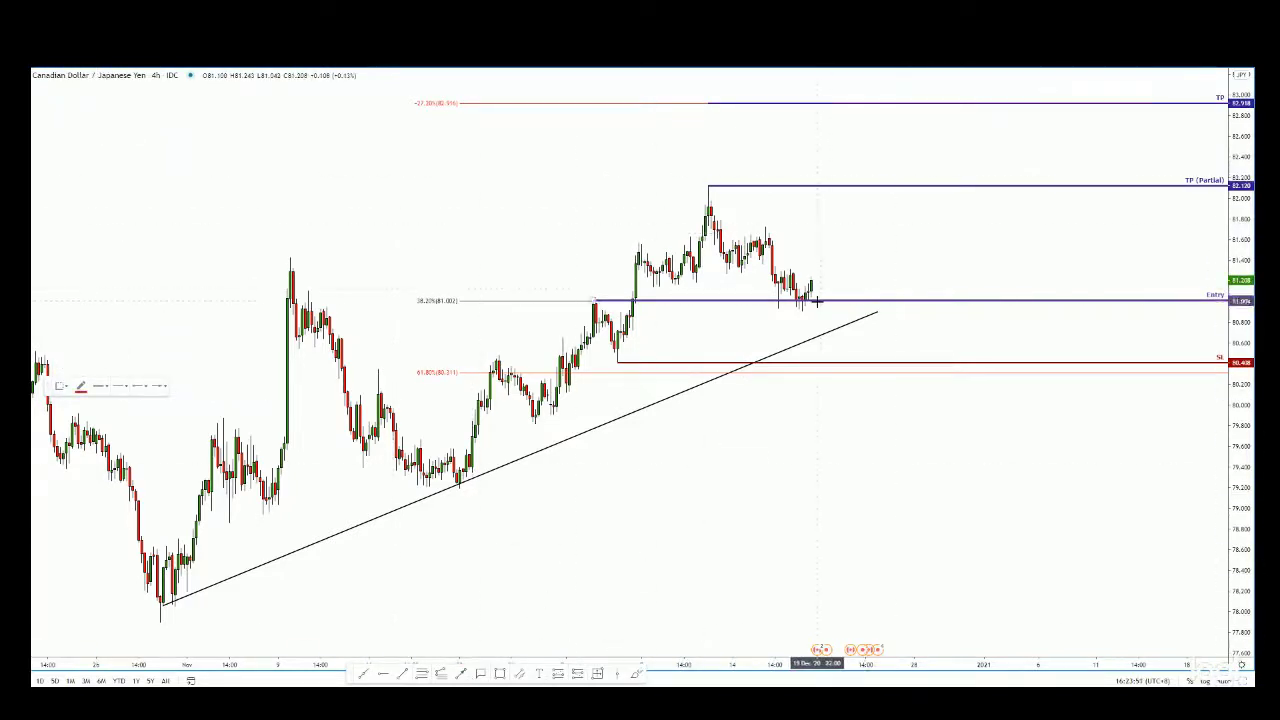
Draw an arrow from the entry level beside the latest candle up to the TP line and apply the green drawing template.
drag(820, 297, 860, 103)
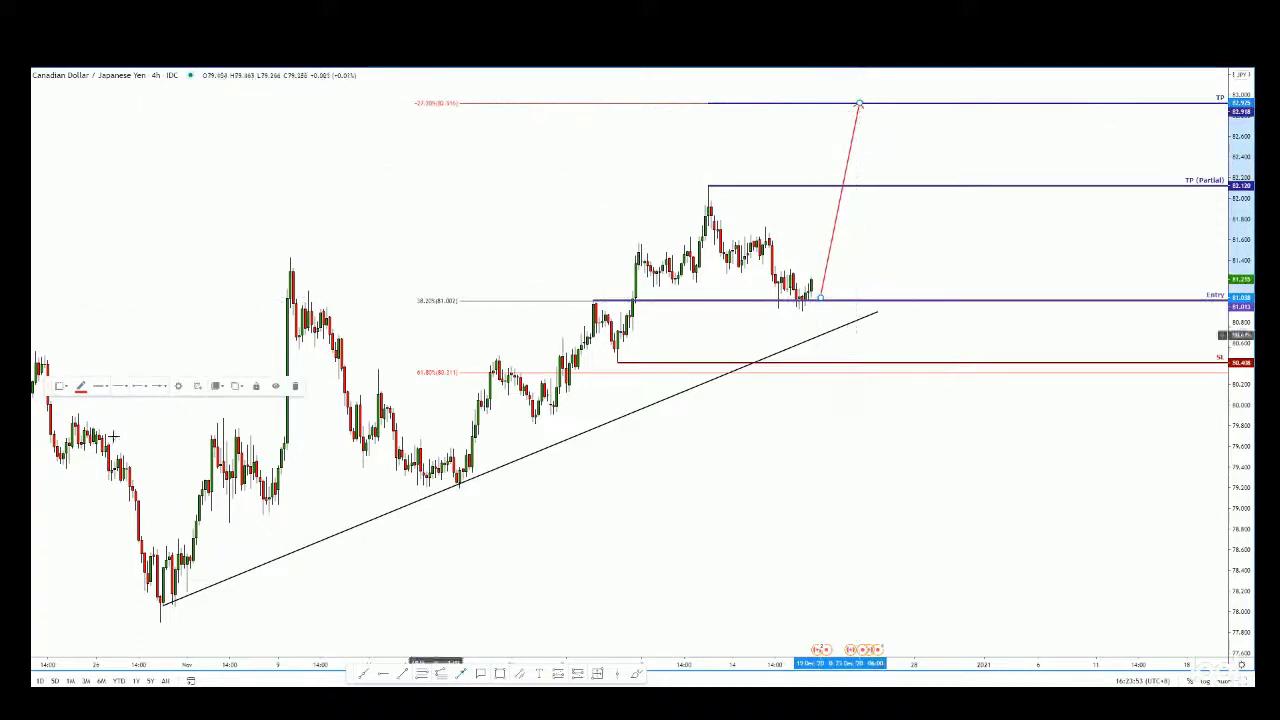
click(60, 385)
click(95, 452)
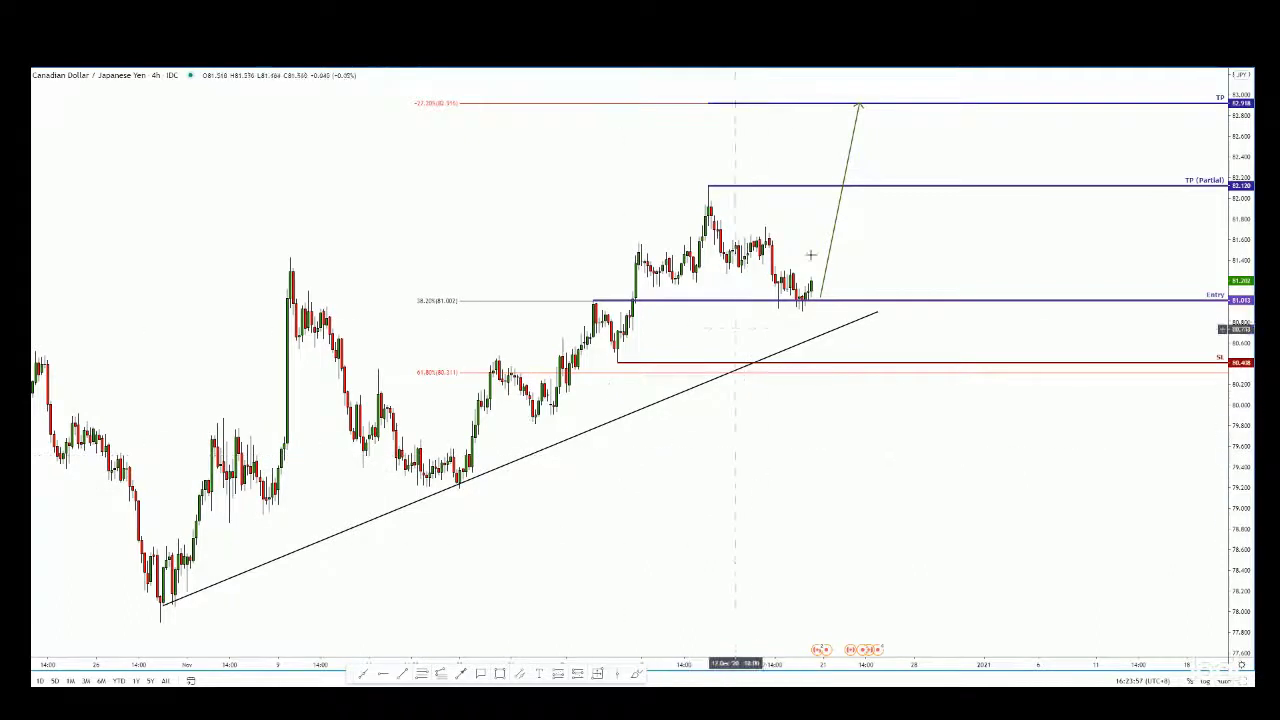
Add the Moving Average Exponential indicator to the chart.
drag(698, 475, 806, 483)
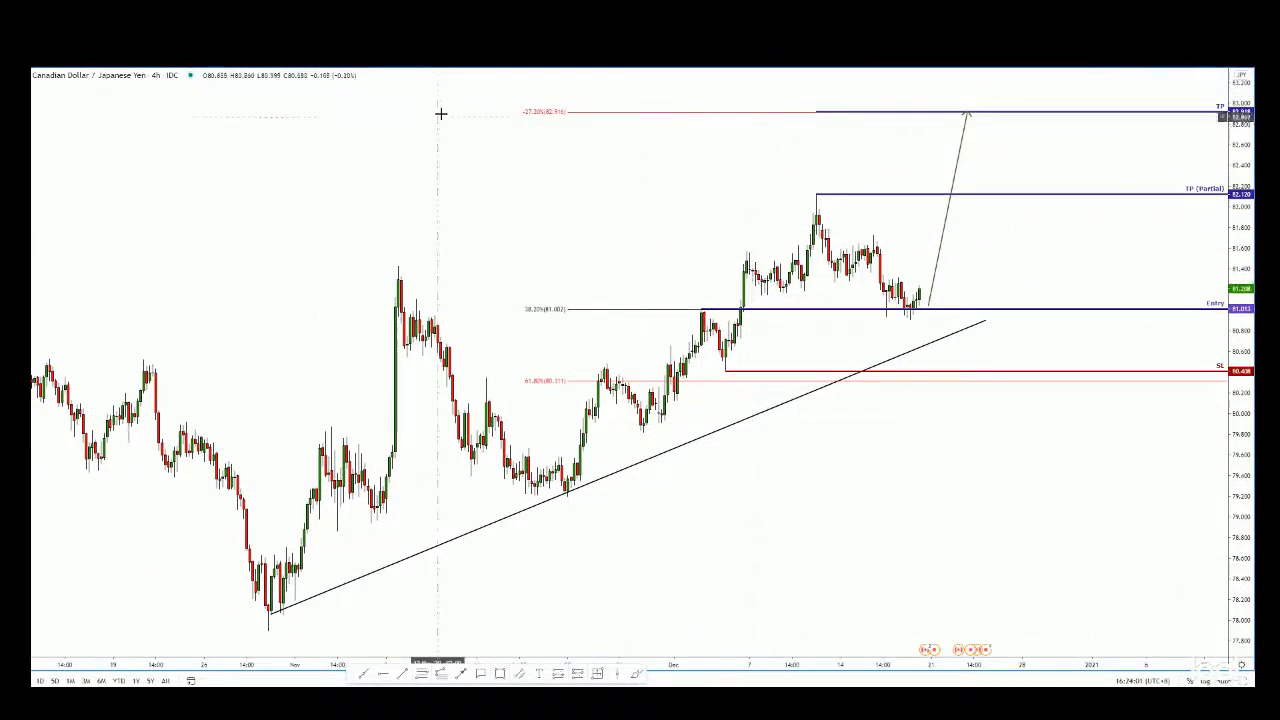
key(slash)
text(moving)
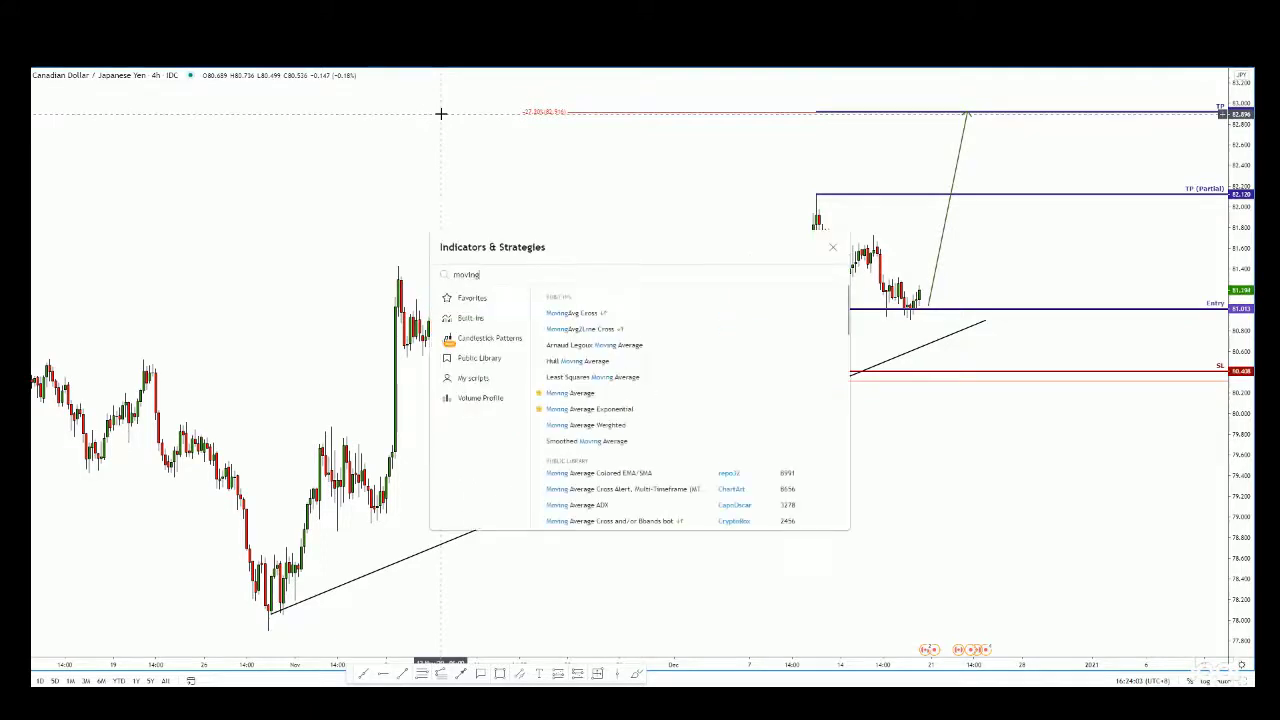
click(600, 409)
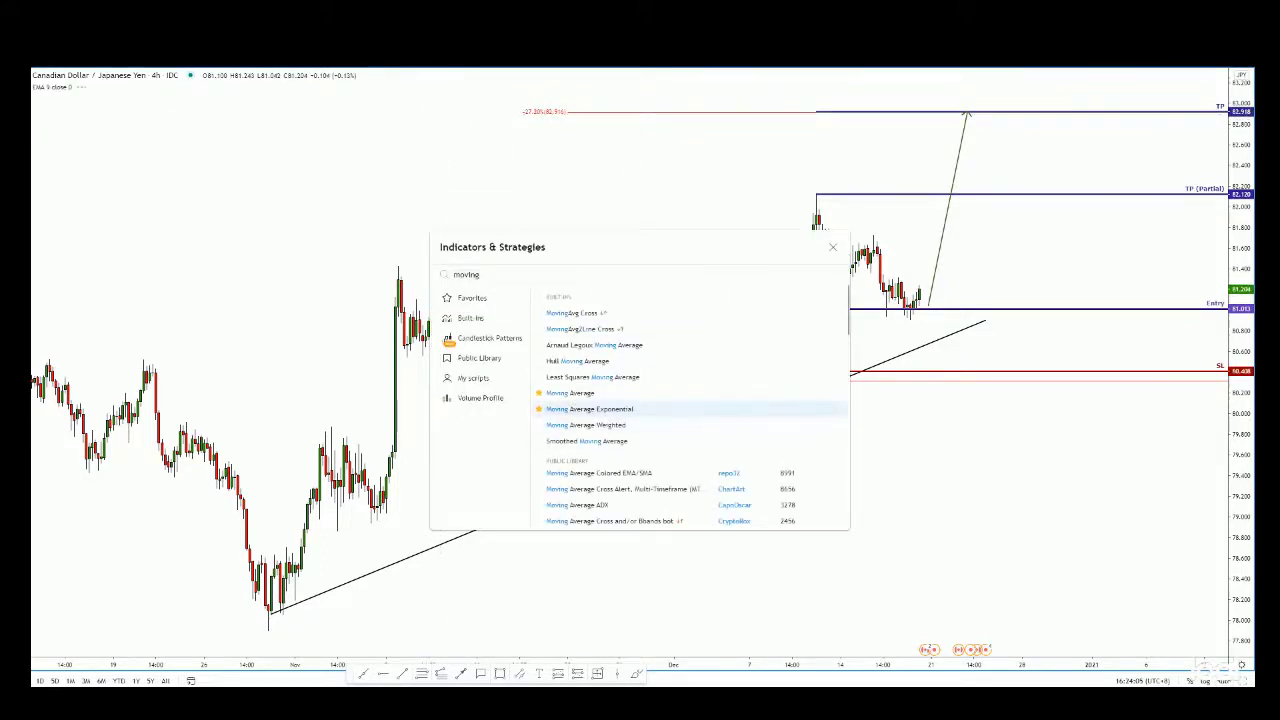
click(830, 248)
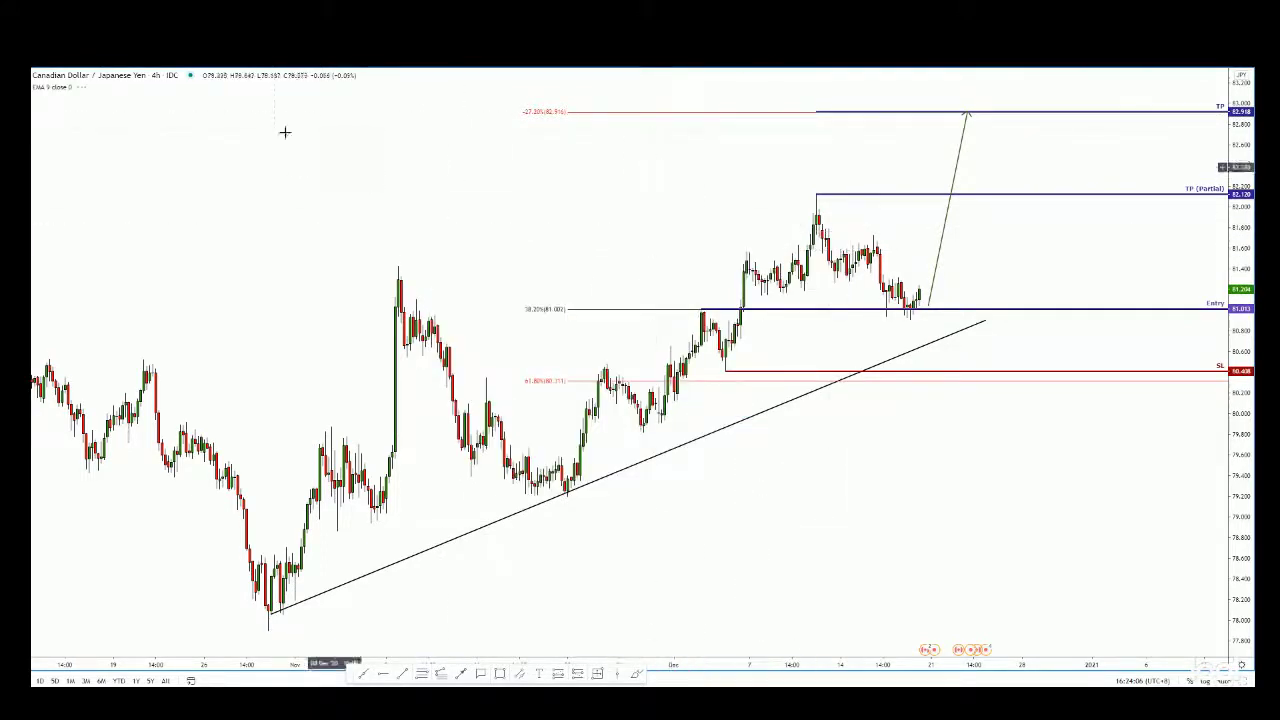
Try the EMA with a length of 34 and with a length of 55.
click(95, 87)
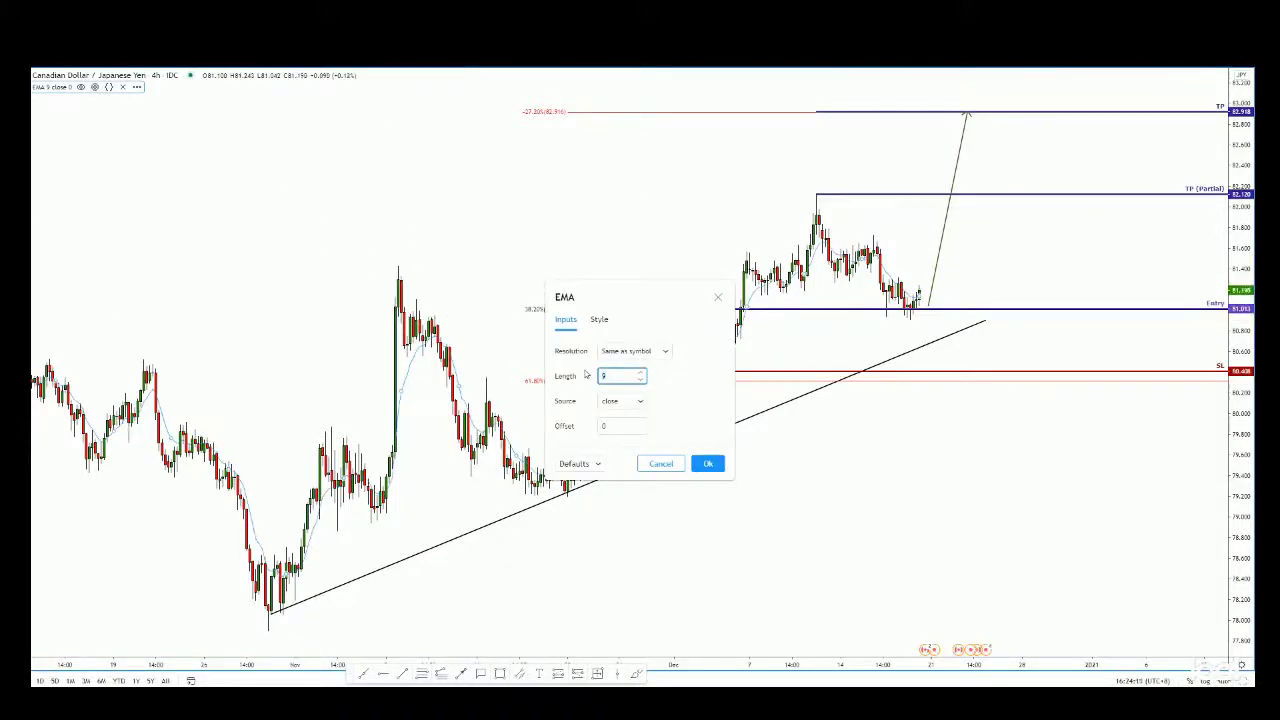
text(34)
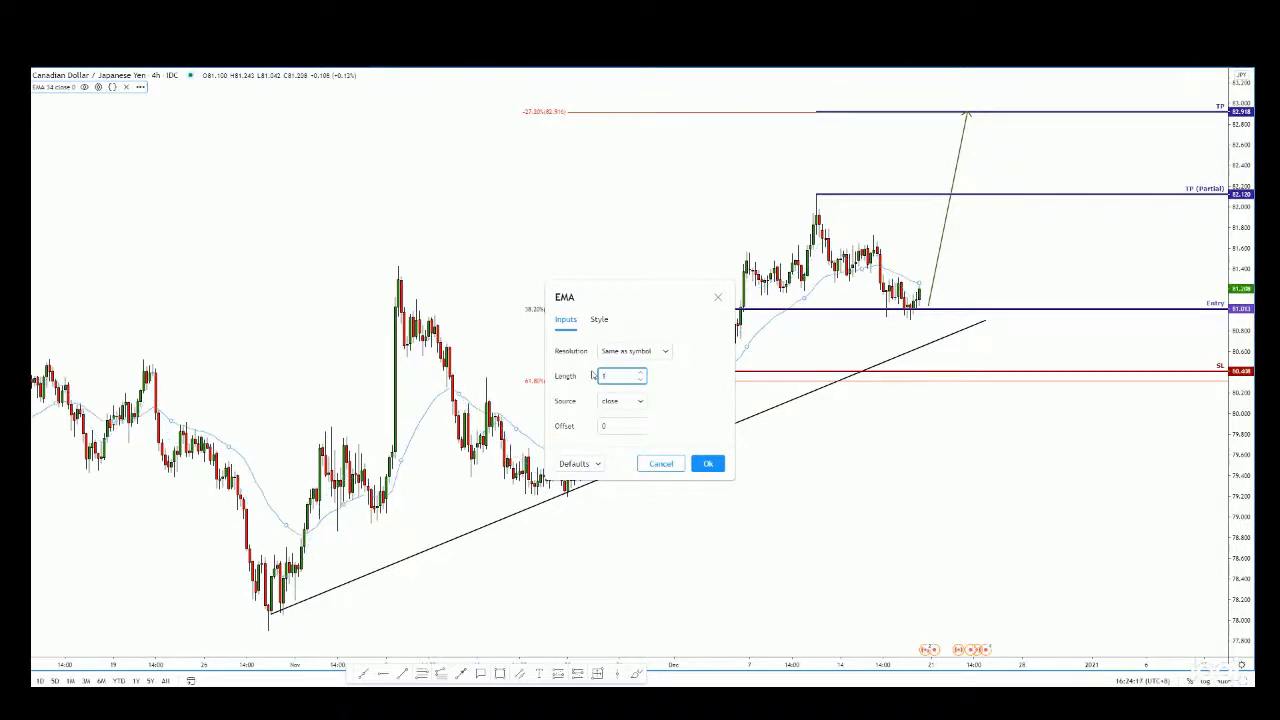
click(707, 463)
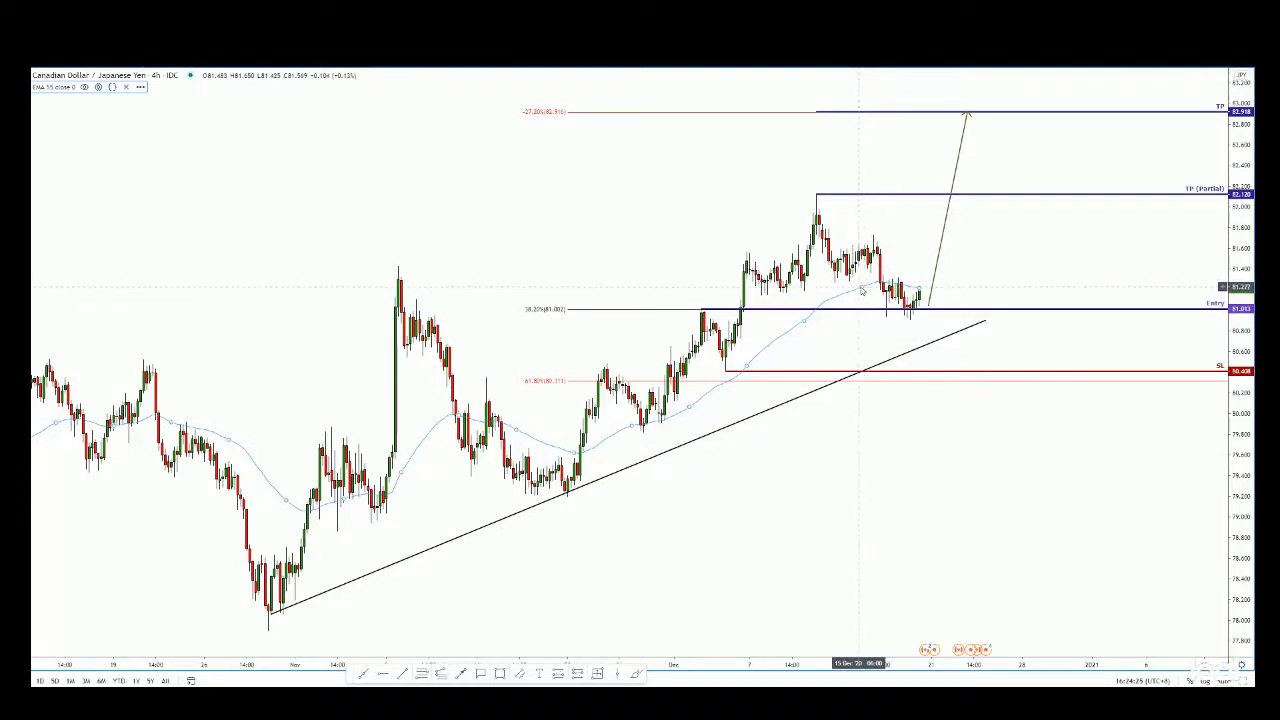
Remove the EMA from the chart.
key(Delete)
mouse_move(823, 494)
mouse_down()
mouse_move(874, 487)
mouse_move(830, 502)
mouse_up()
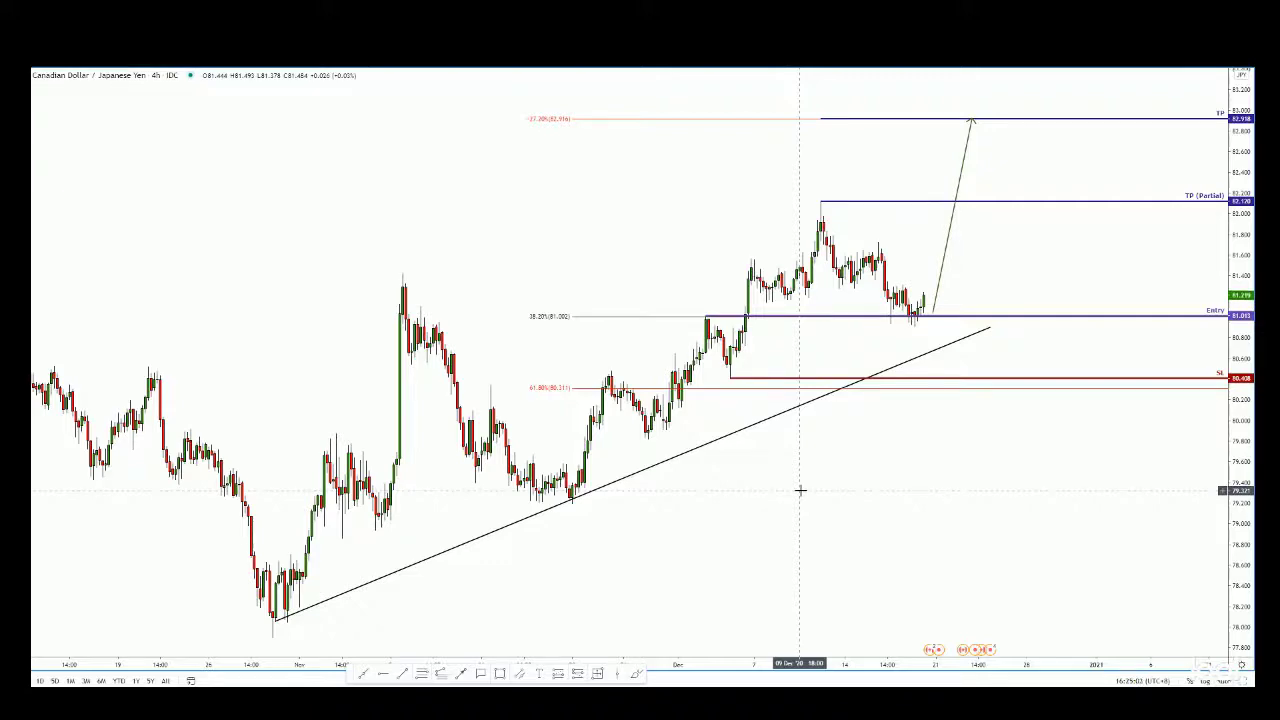
drag(800, 488, 826, 470)
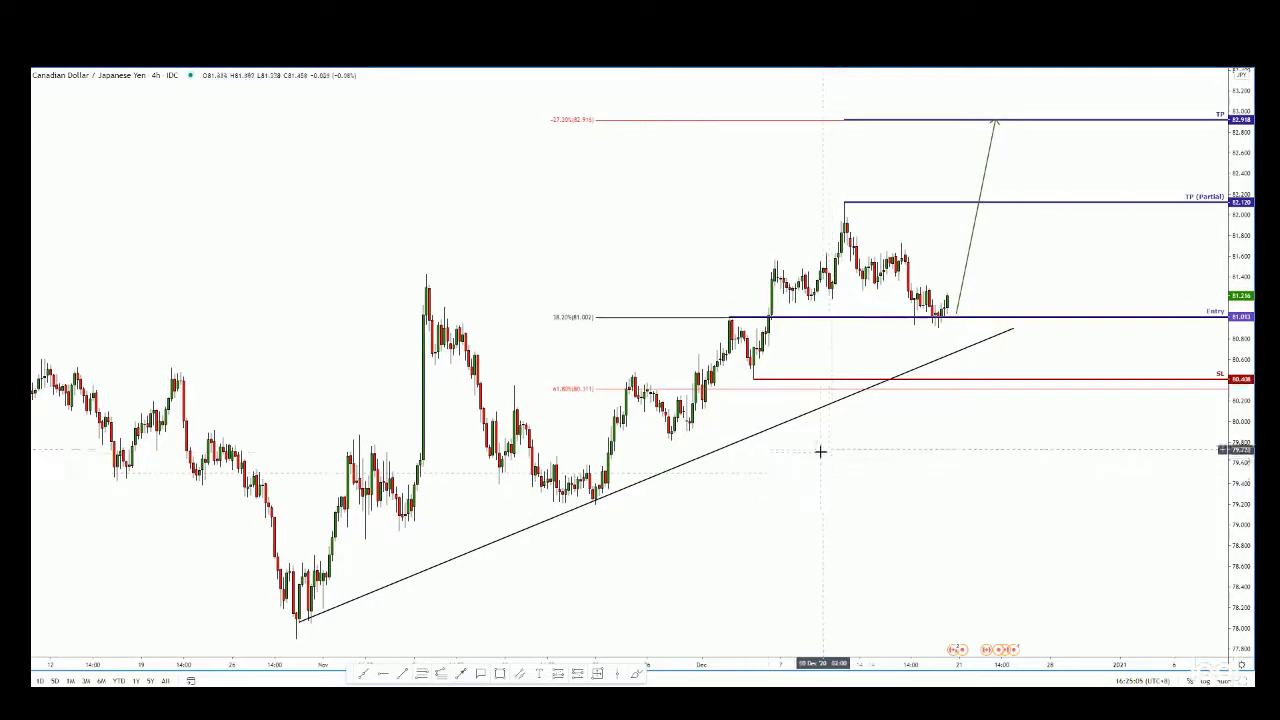